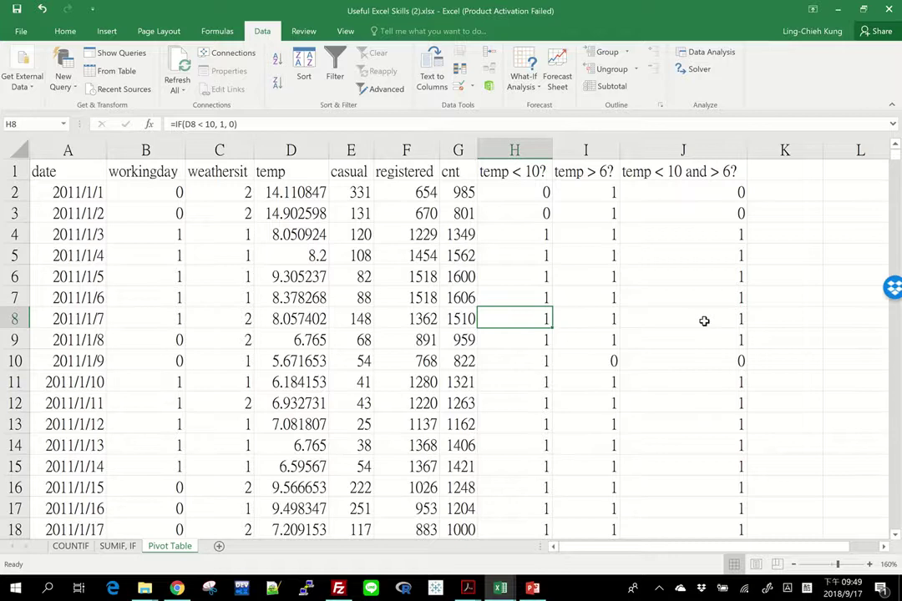
# - Review the working-day and temp > 10 counting tasks on the COUNTIF sheet and the workingday and temp columns on the Pivot Table sheet
pyautogui.click(70, 546)
pyautogui.click(582, 190)
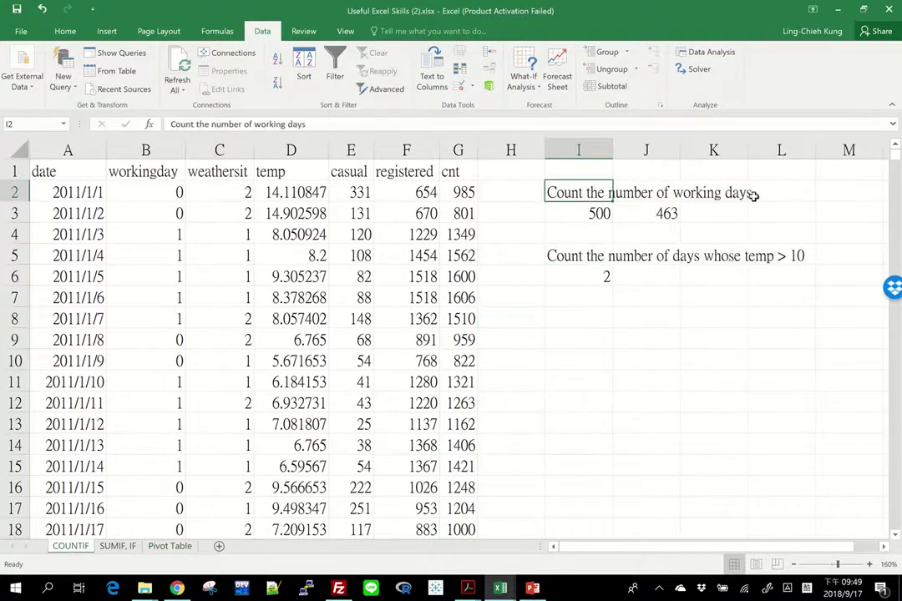
pyautogui.click(591, 255)
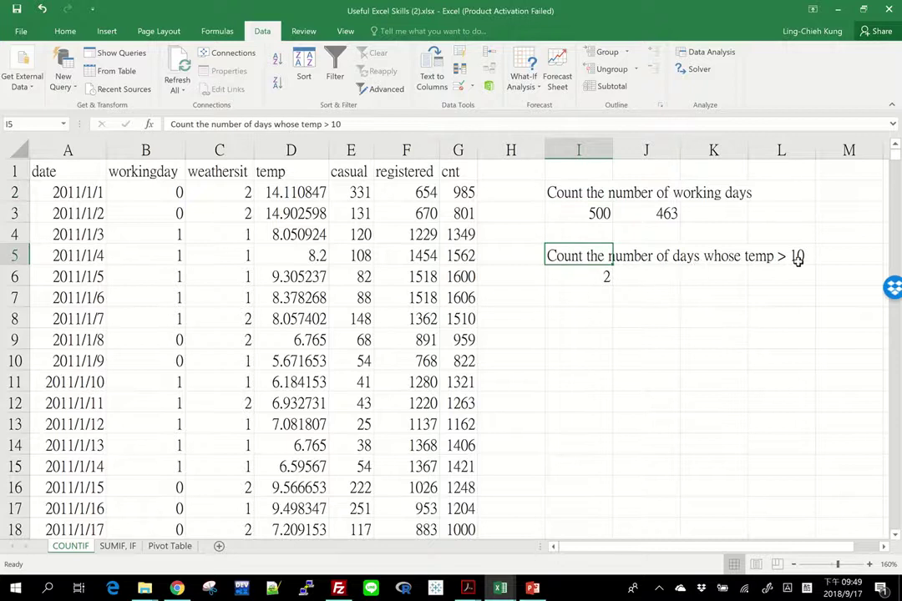
pyautogui.click(169, 545)
pyautogui.click(160, 152)
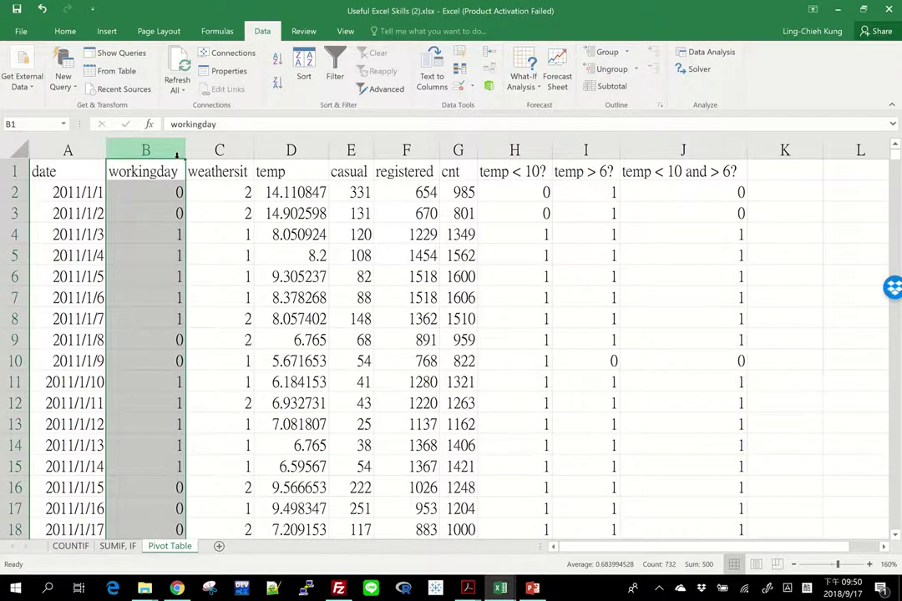
pyautogui.click(290, 148)
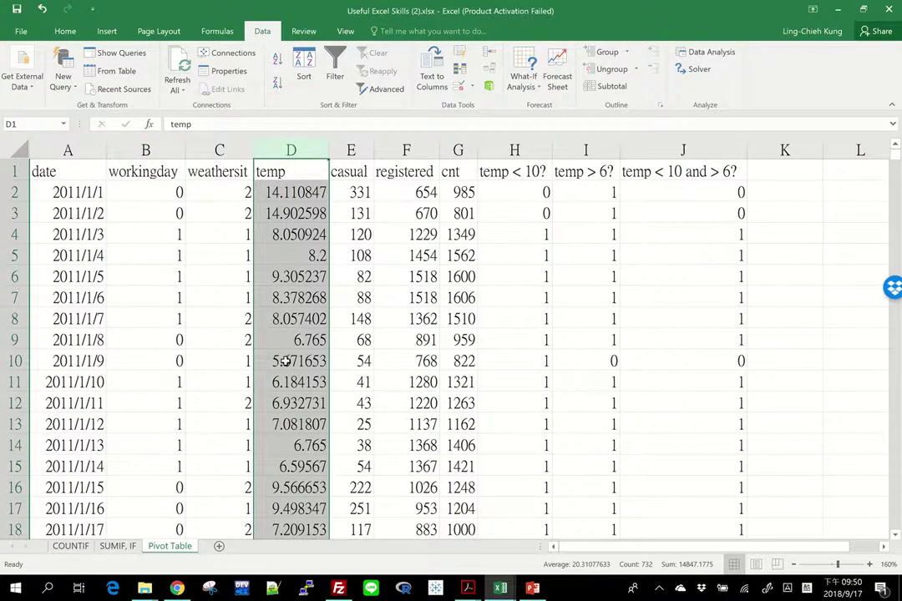
pyautogui.click(284, 354)
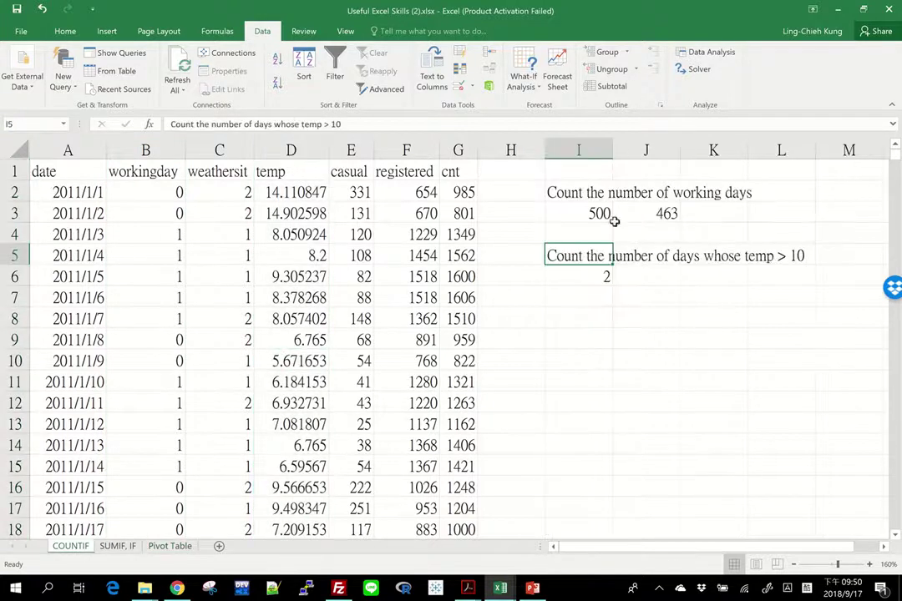
pyautogui.click(588, 197)
pyautogui.click(582, 249)
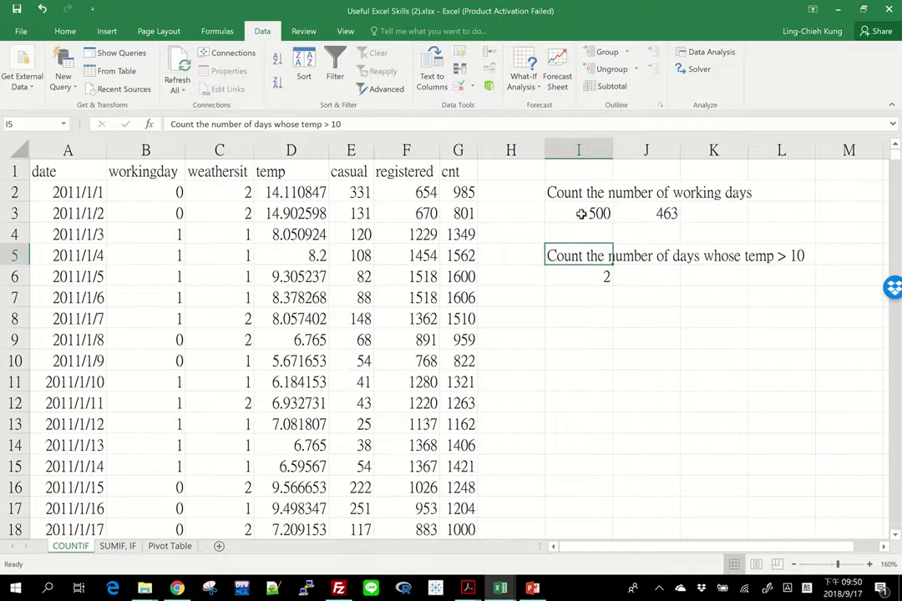
pyautogui.click(572, 193)
pyautogui.click(569, 257)
pyautogui.click(570, 189)
pyautogui.click(572, 250)
pyautogui.click(169, 546)
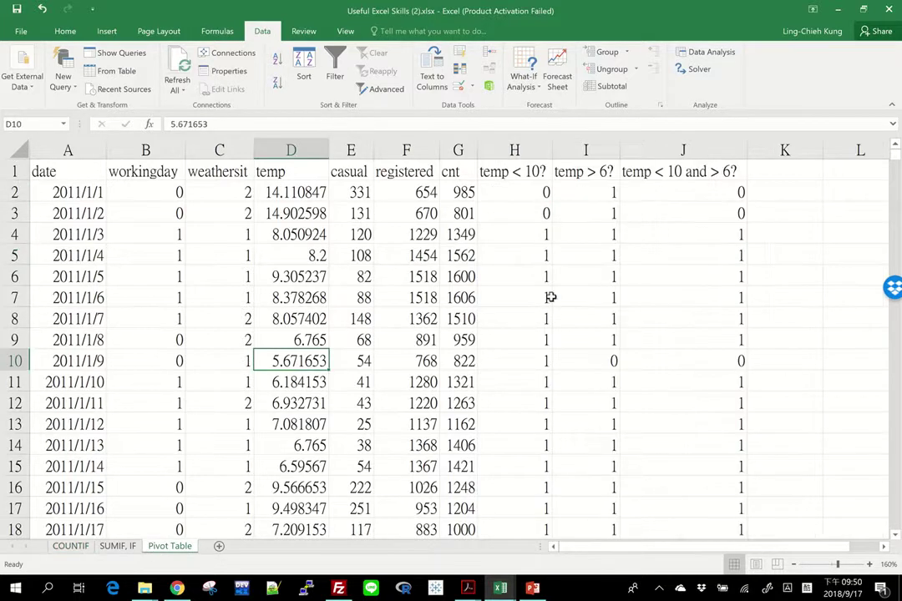
pyautogui.click(107, 34)
pyautogui.doubleClick(109, 33)
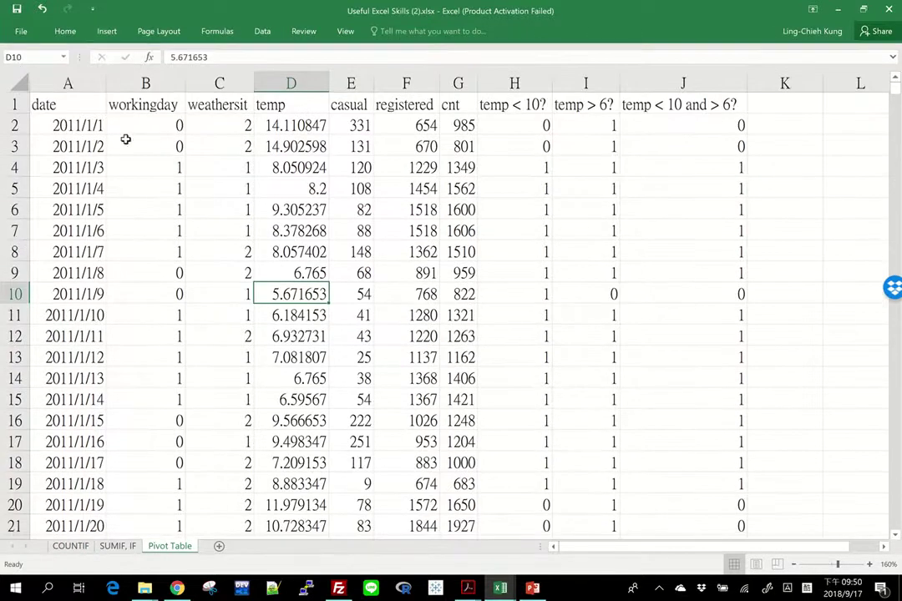
pyautogui.click(105, 30)
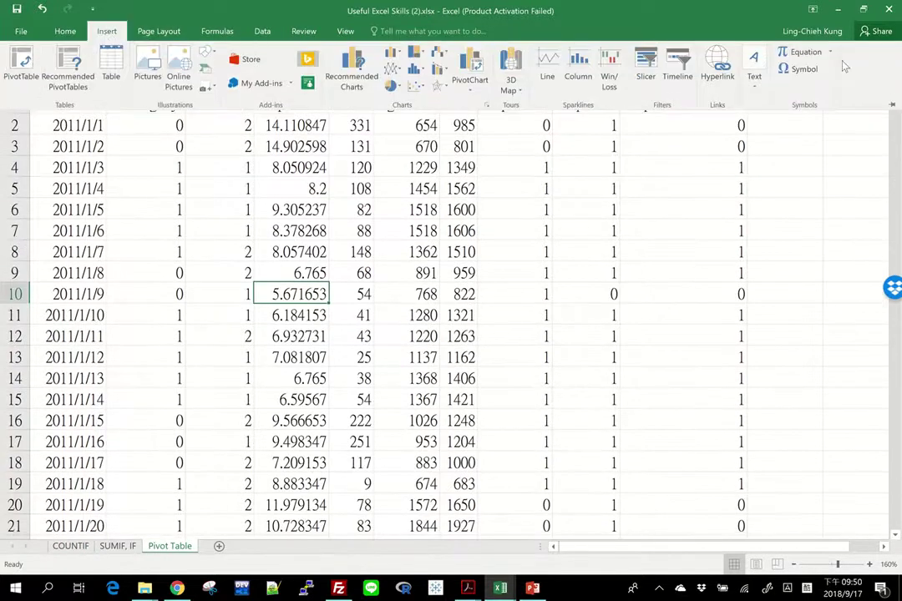
pyautogui.click(891, 107)
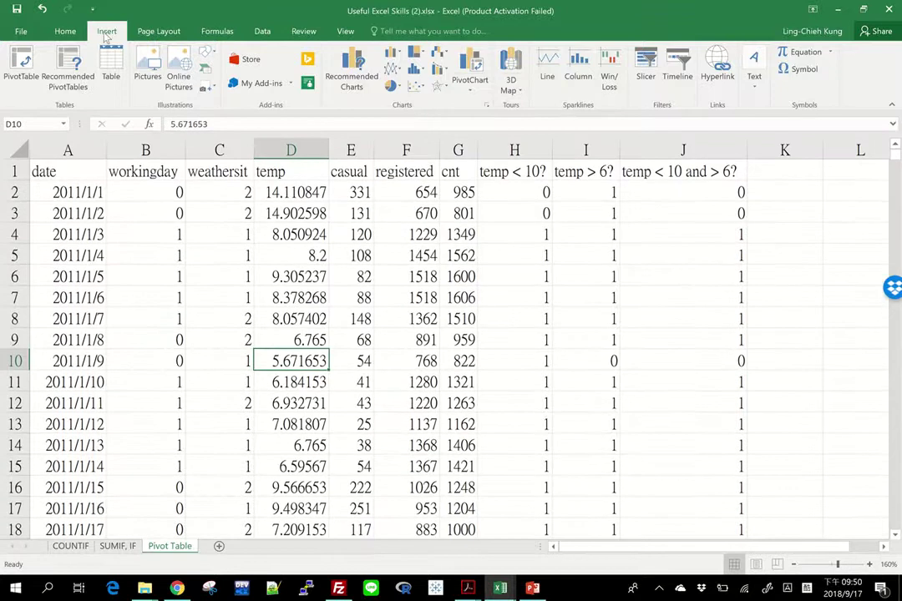
pyautogui.click(24, 83)
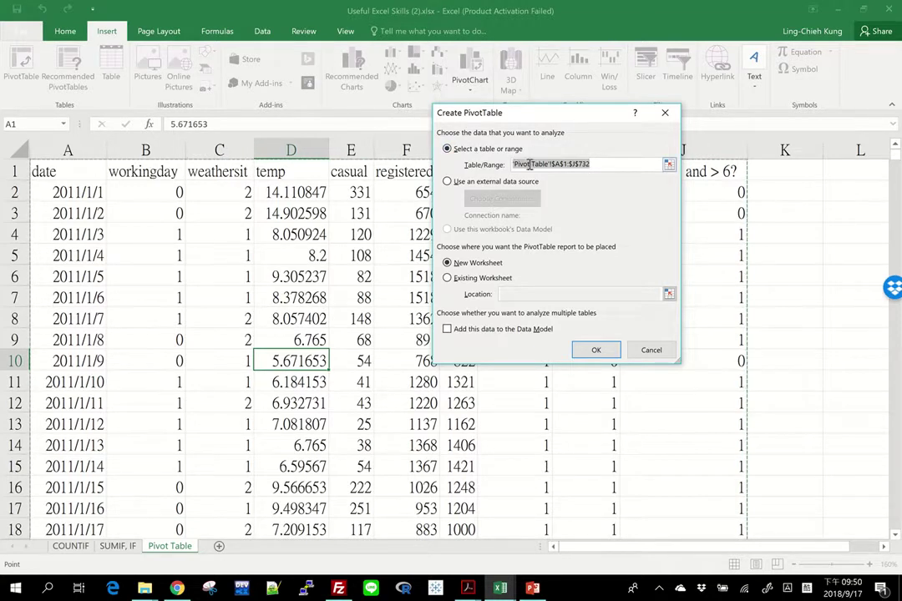
pyautogui.click(652, 350)
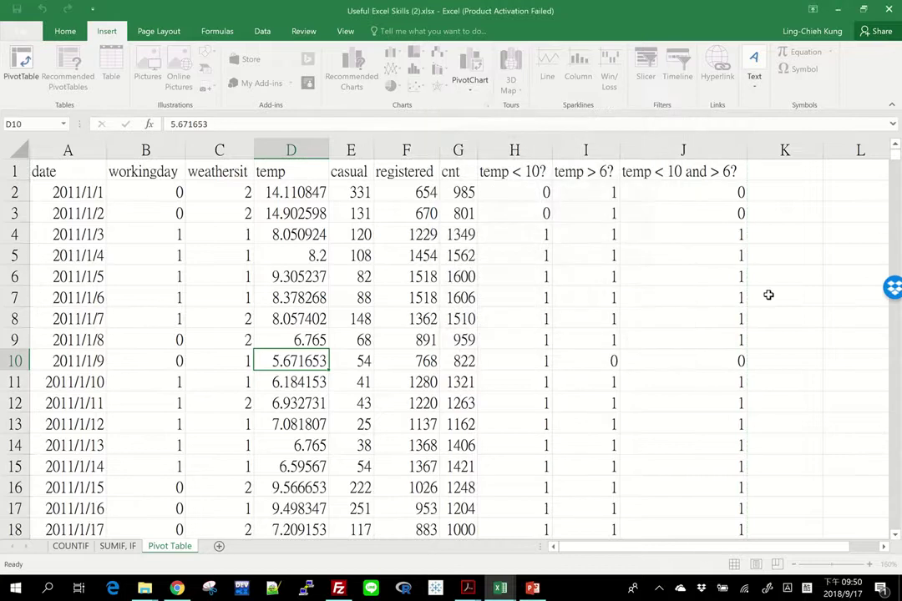
pyautogui.click(766, 283)
pyautogui.click(414, 298)
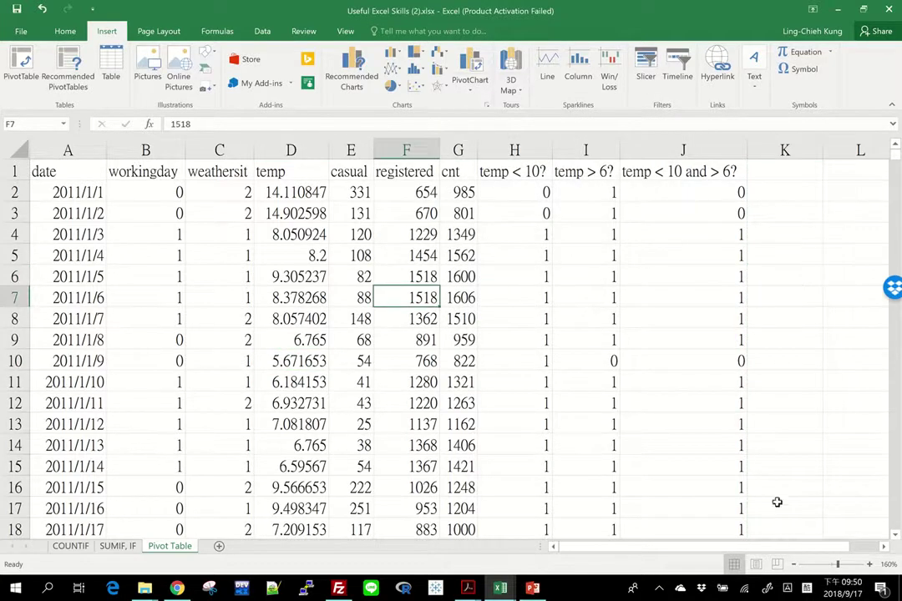
pyautogui.click(91, 382)
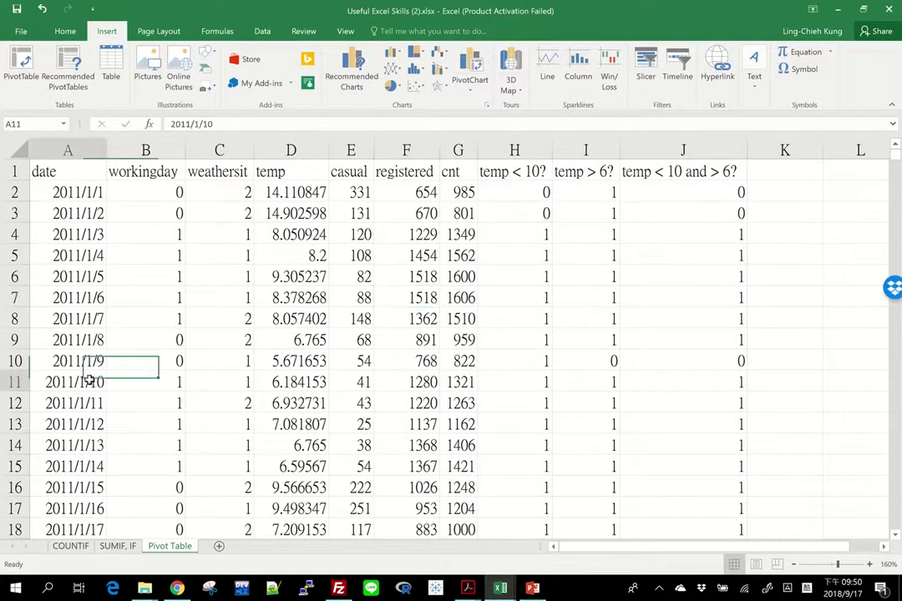
pyautogui.click(625, 369)
pyautogui.click(313, 363)
# - Create a PivotTable on a new worksheet from the range 'Pivot Table'!$A$1:$J$732
pyautogui.click(609, 259)
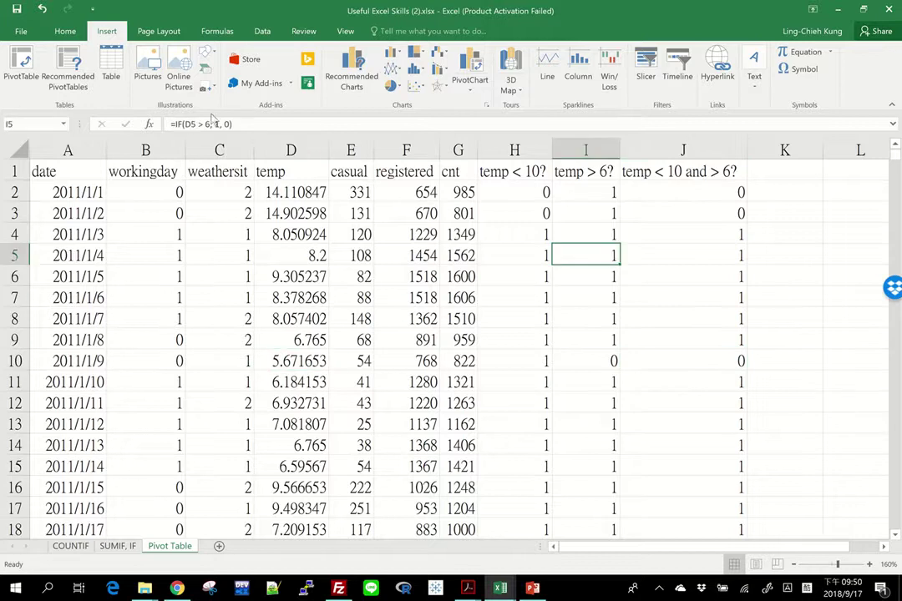
pyautogui.click(23, 63)
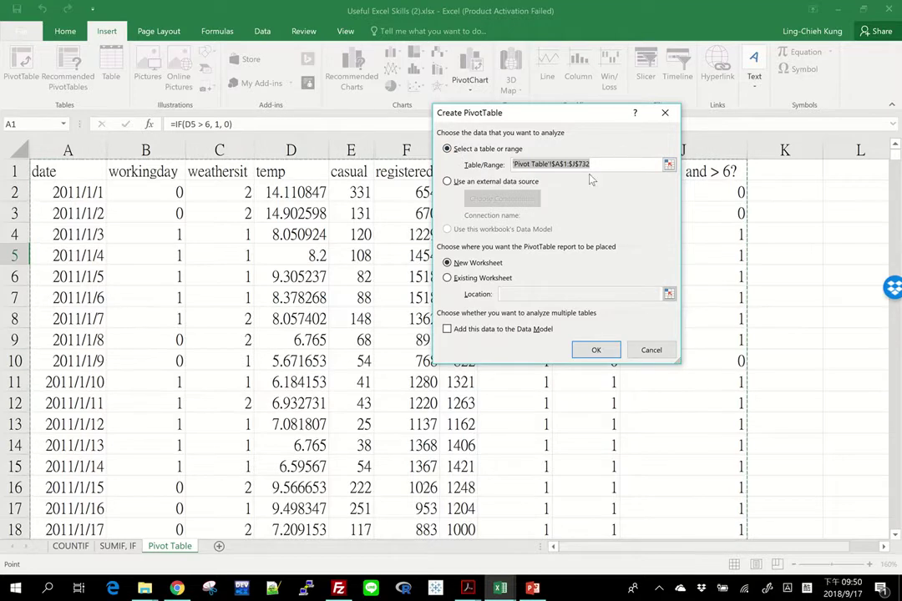
pyautogui.click(597, 350)
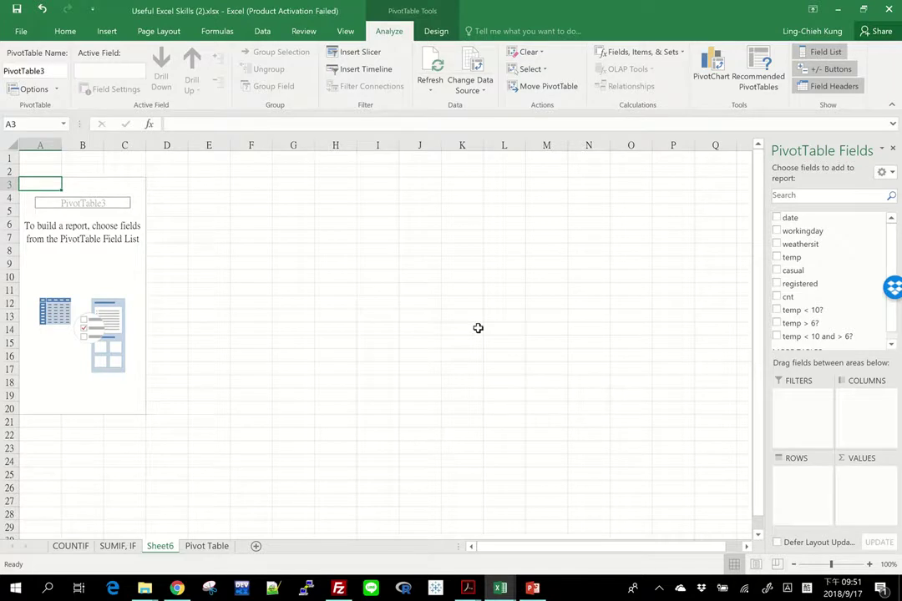
# - Add the workingday field to the new PivotTable as its row labels
pyautogui.click(871, 565)
pyautogui.click(871, 566)
pyautogui.click(871, 565)
pyautogui.click(871, 565)
pyautogui.click(871, 566)
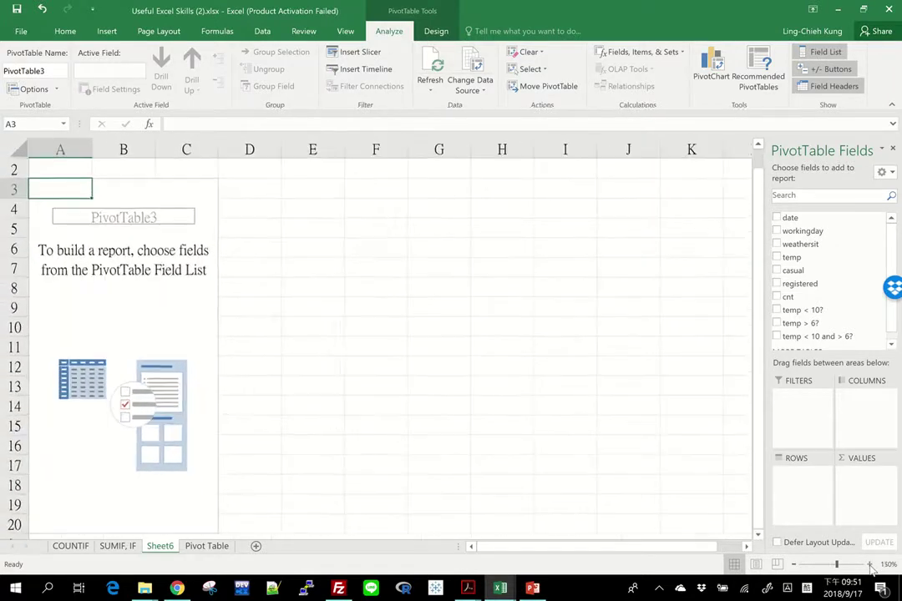
pyautogui.scroll(1, 318, 340)
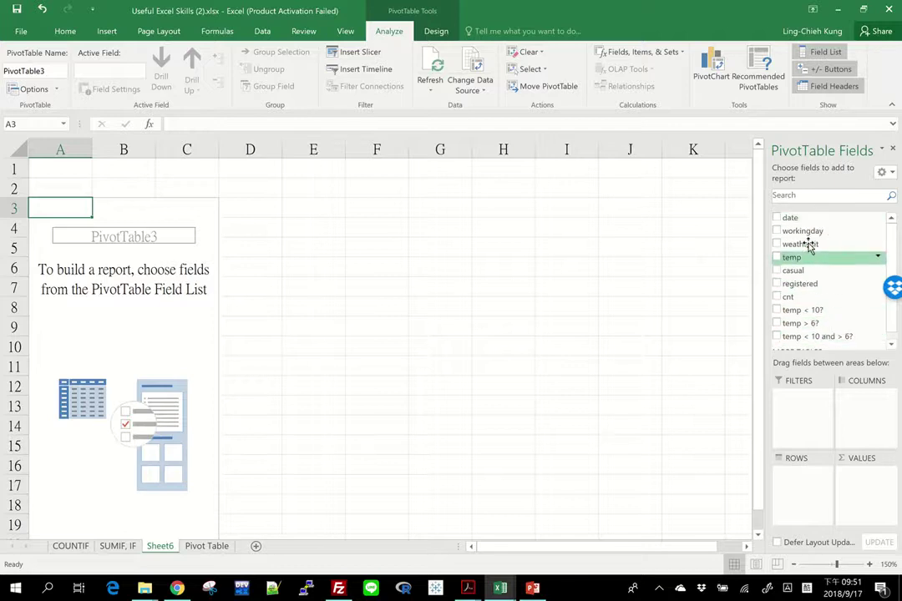
pyautogui.click(206, 547)
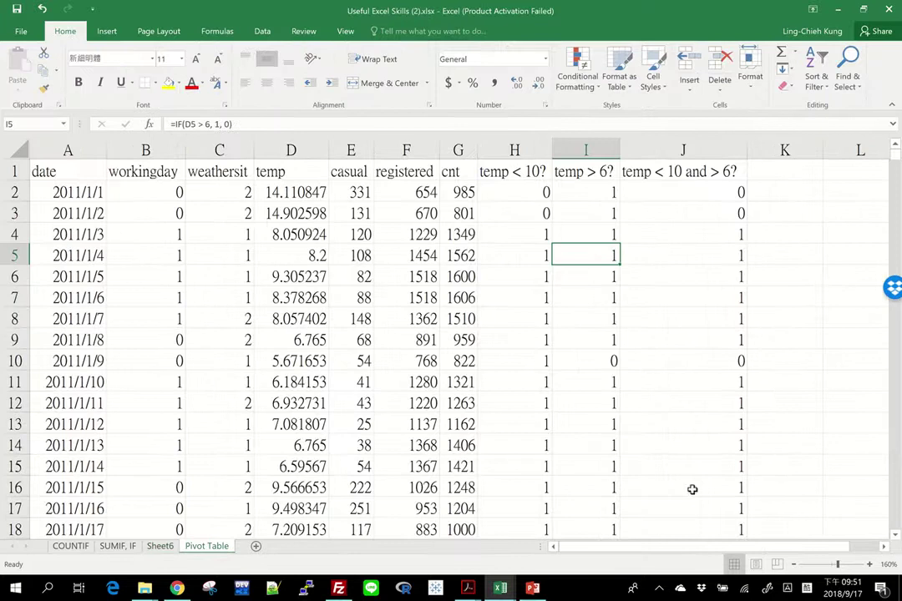
pyautogui.click(159, 547)
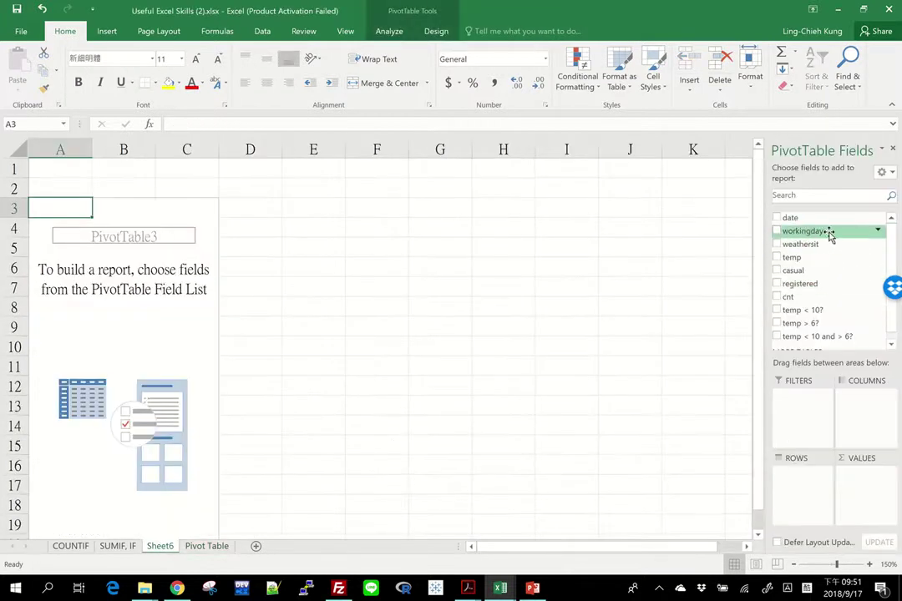
pyautogui.click(777, 232)
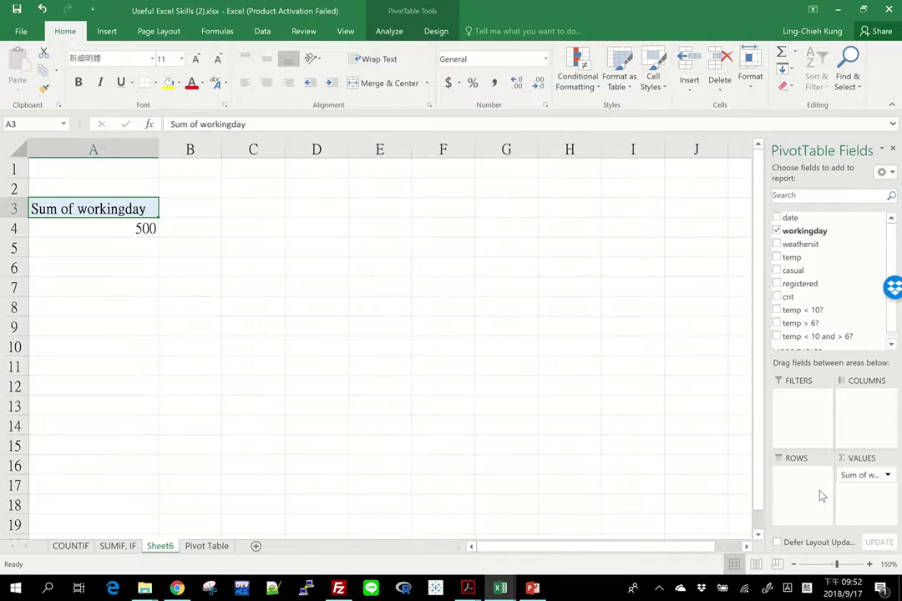
pyautogui.moveTo(860, 479); pyautogui.dragTo(799, 482)
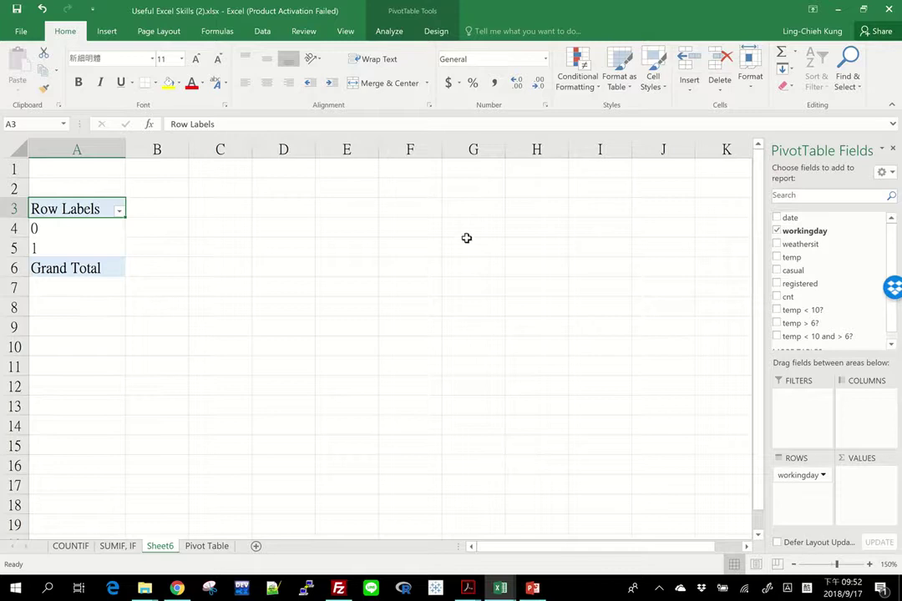
# - Add the cnt field to the PivotTable's values as a sum
pyautogui.click(778, 298)
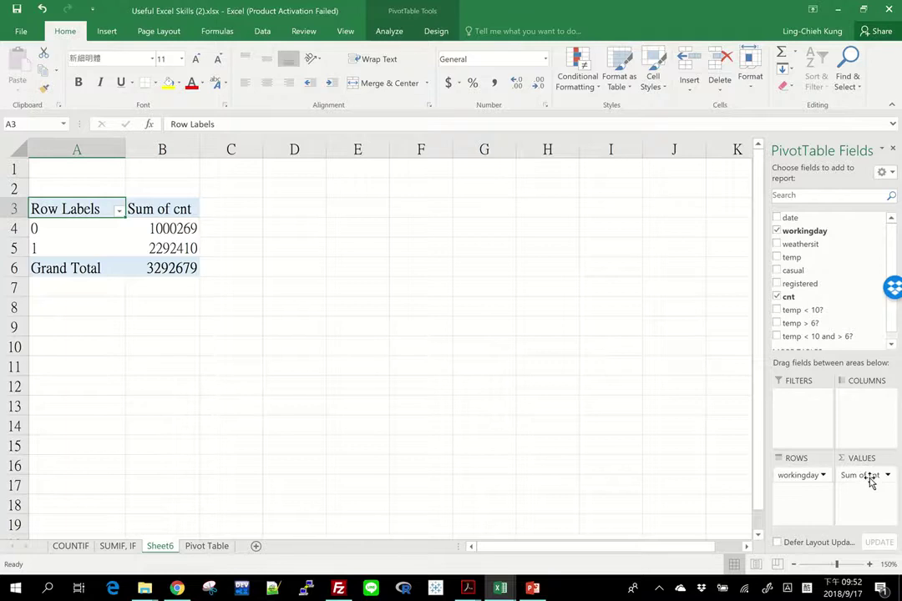
pyautogui.moveTo(870, 481); pyautogui.dragTo(827, 267)
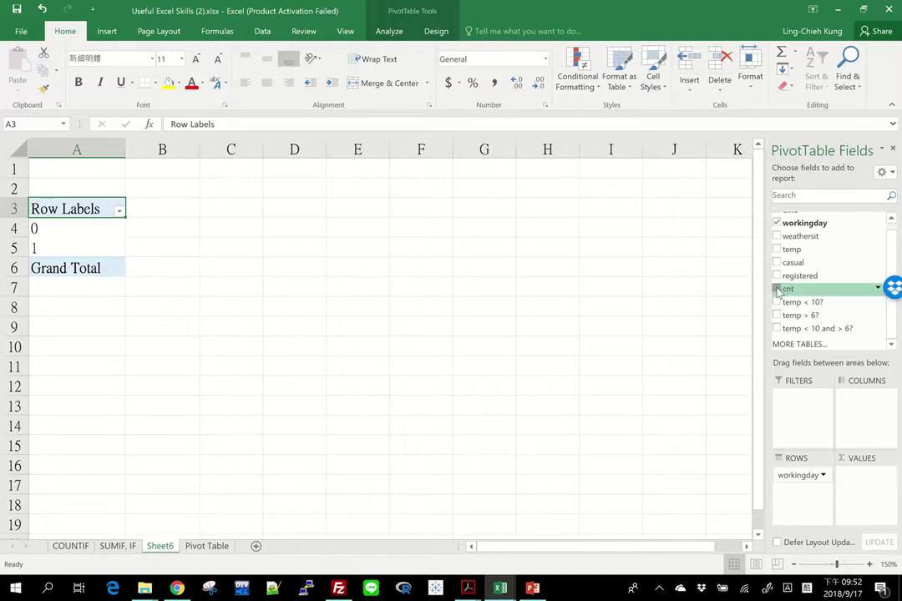
pyautogui.moveTo(778, 291); pyautogui.dragTo(861, 495)
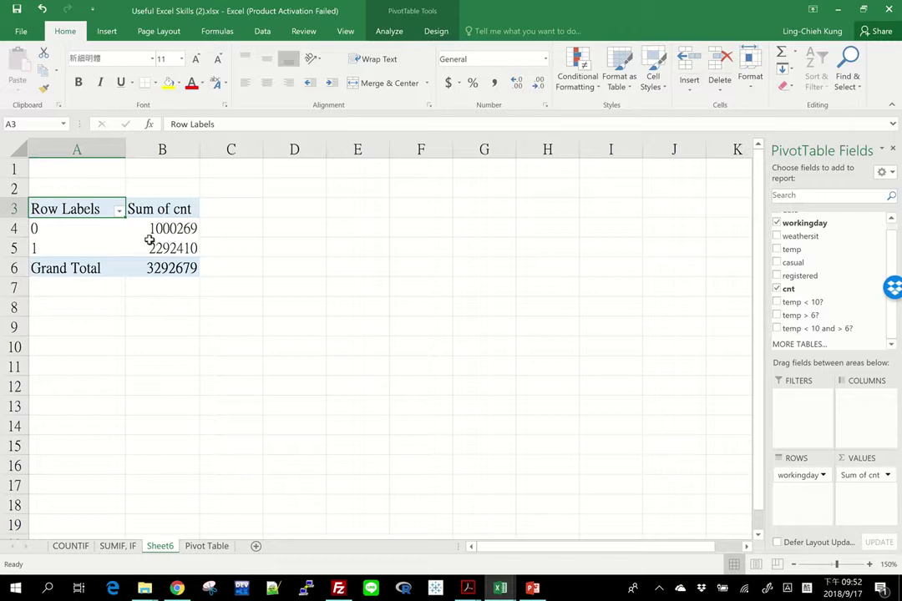
# - Examine the PivotTable's cnt sums for workingday 0 and workingday 1
pyautogui.click(71, 229)
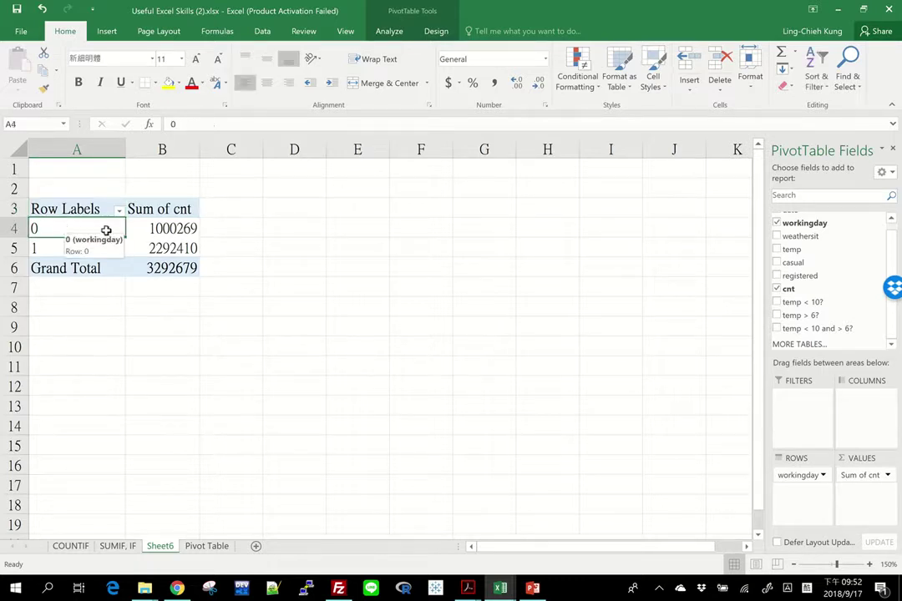
pyautogui.click(139, 228)
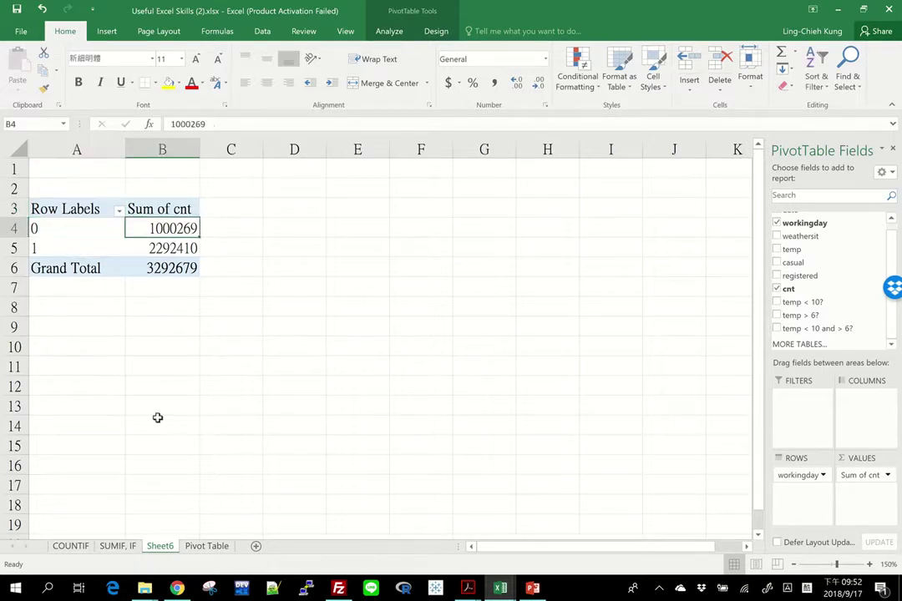
pyautogui.click(66, 247)
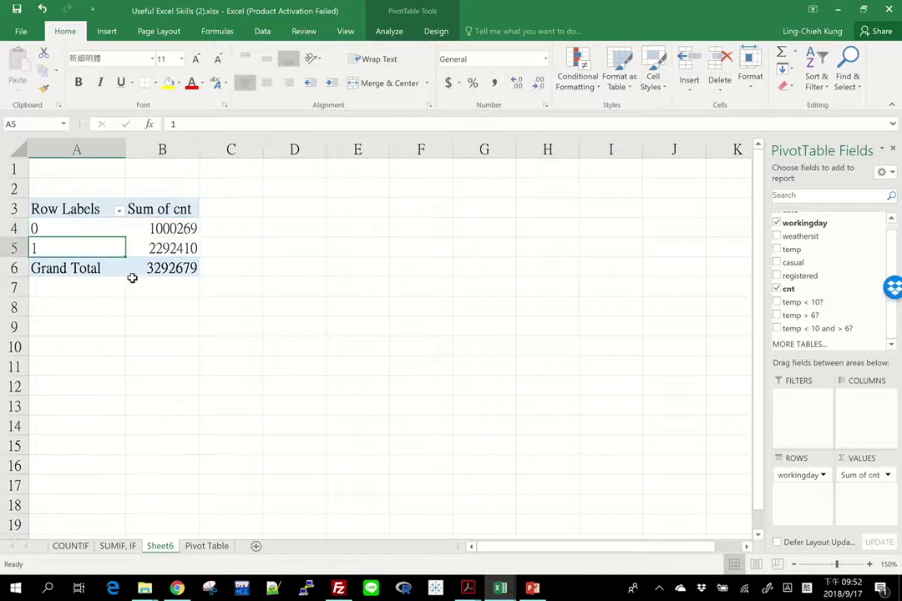
pyautogui.click(138, 249)
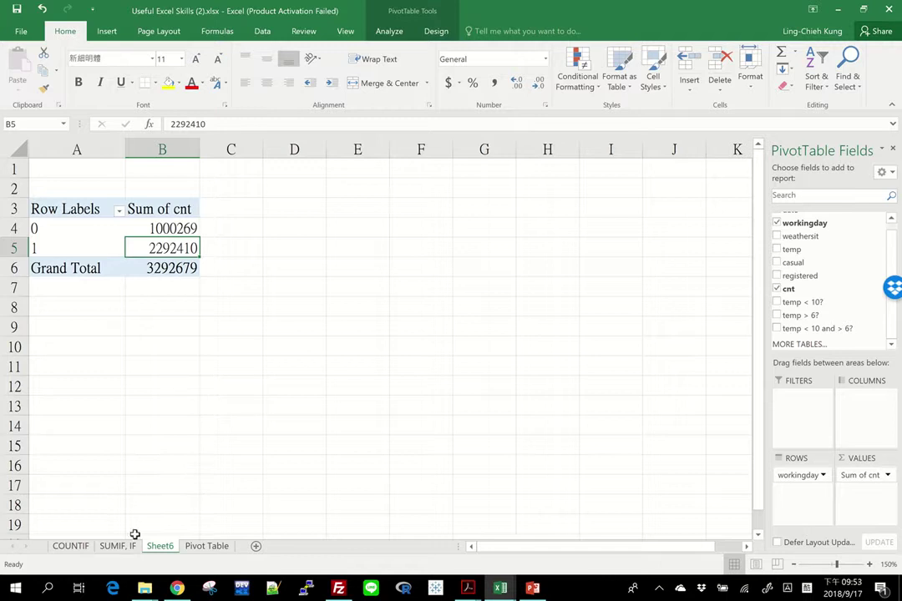
# - Compare the PivotTable's working-day sum with the SUMIF formula in cell L3 of the SUMIF, IF sheet, and return to the PivotTable
pyautogui.click(70, 546)
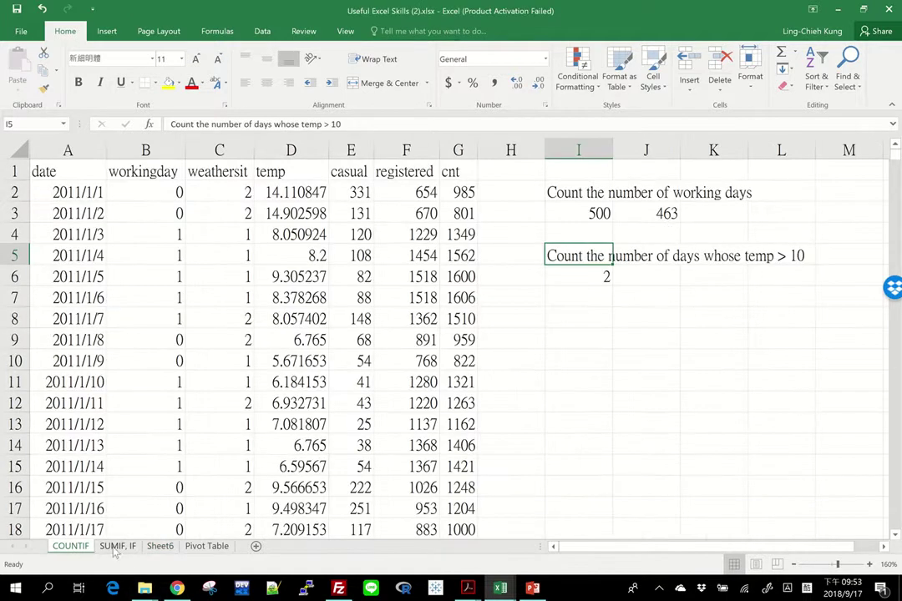
pyautogui.hotkey('ctrl', 'pagedown')
pyautogui.scroll(1, 740, 313)
pyautogui.scroll(20, 740, 313)
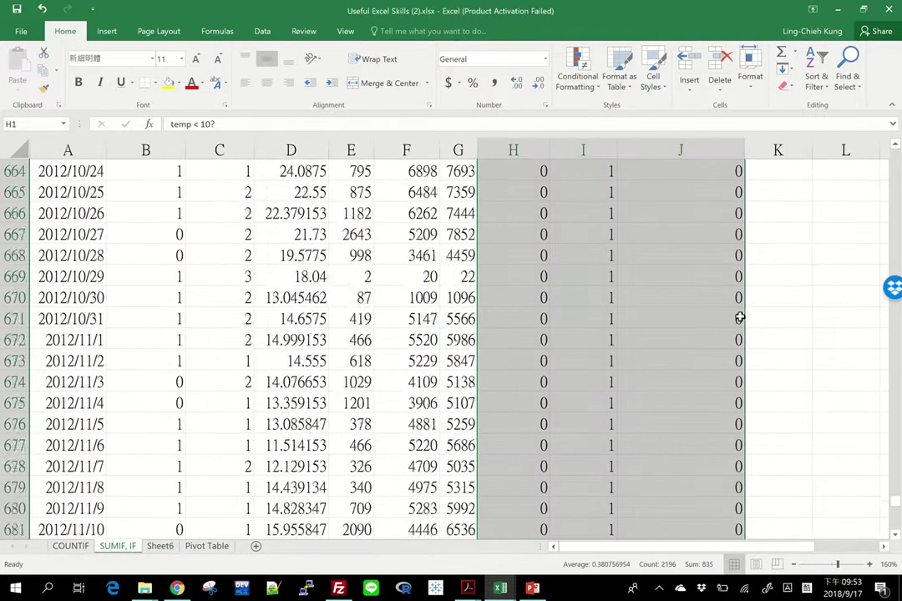
pyautogui.hotkey('ctrl', 'Up')
pyautogui.press('Right')
pyautogui.press('Right')
pyautogui.press('Right')
pyautogui.press('Right')
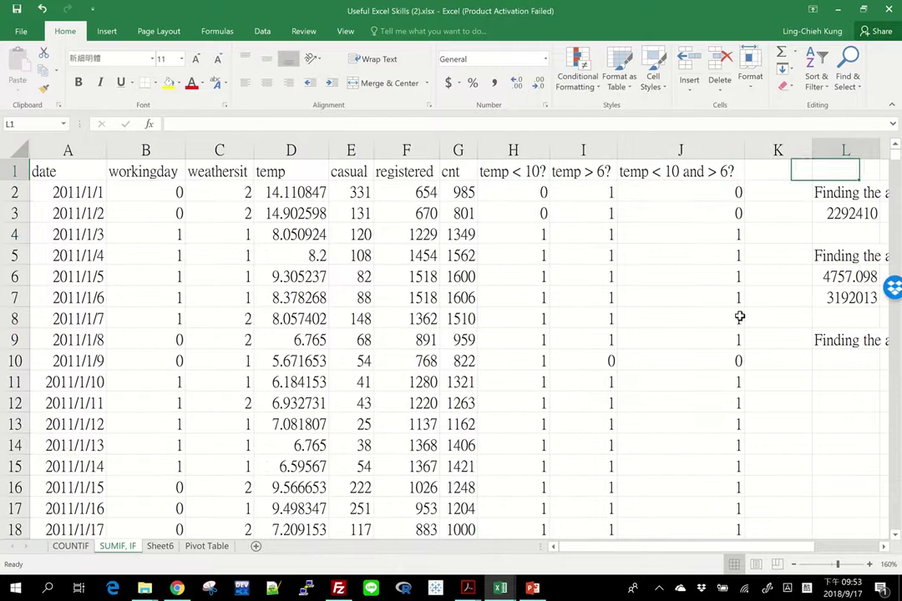
pyautogui.press('Down')
pyautogui.press('Down')
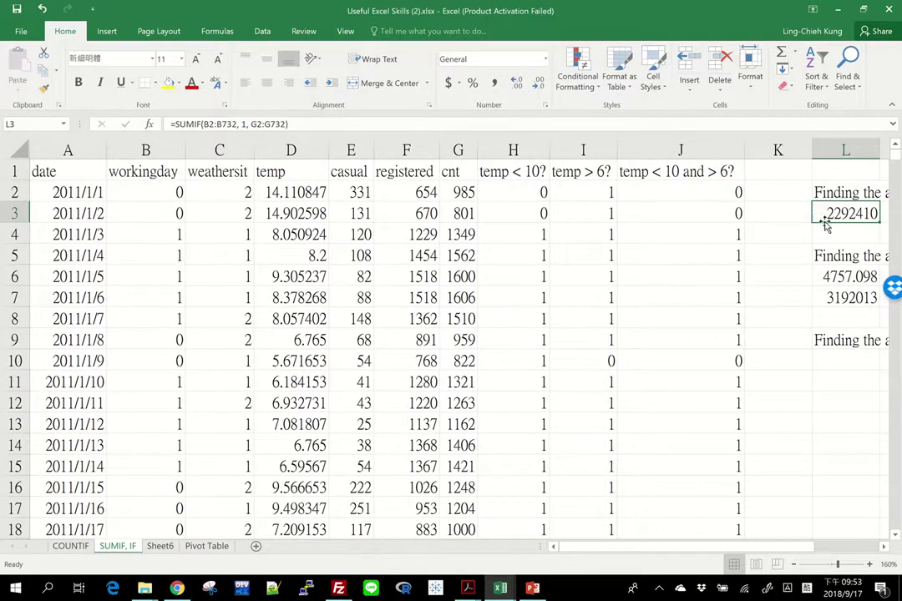
pyautogui.click(207, 546)
pyautogui.click(160, 546)
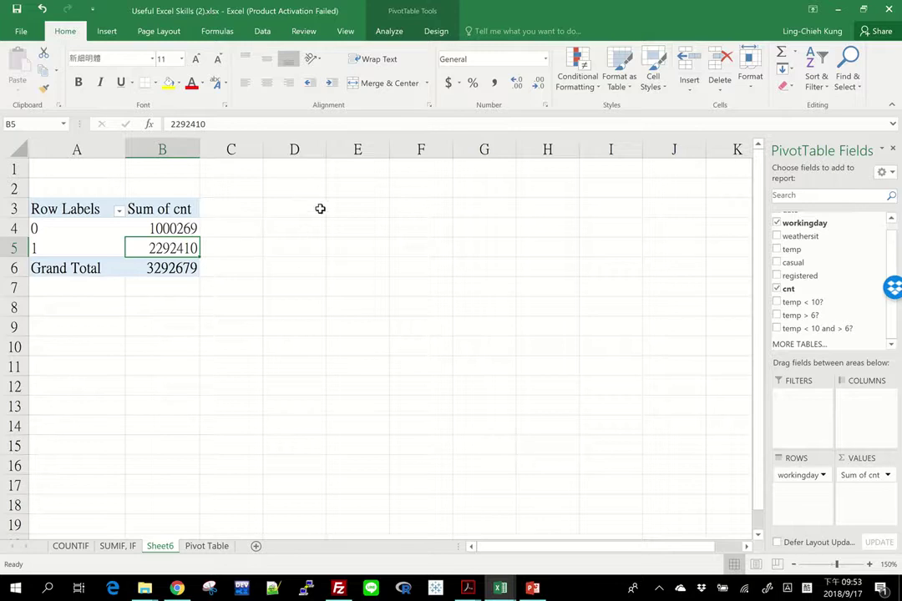
# - Change the PivotTable's cnt value field to be summarized by Count
pyautogui.click(887, 476)
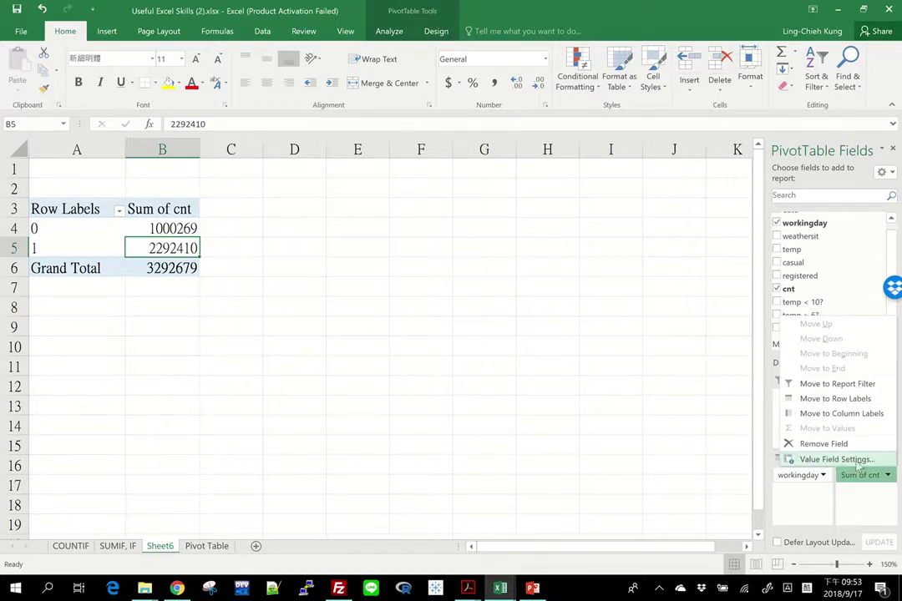
pyautogui.click(836, 459)
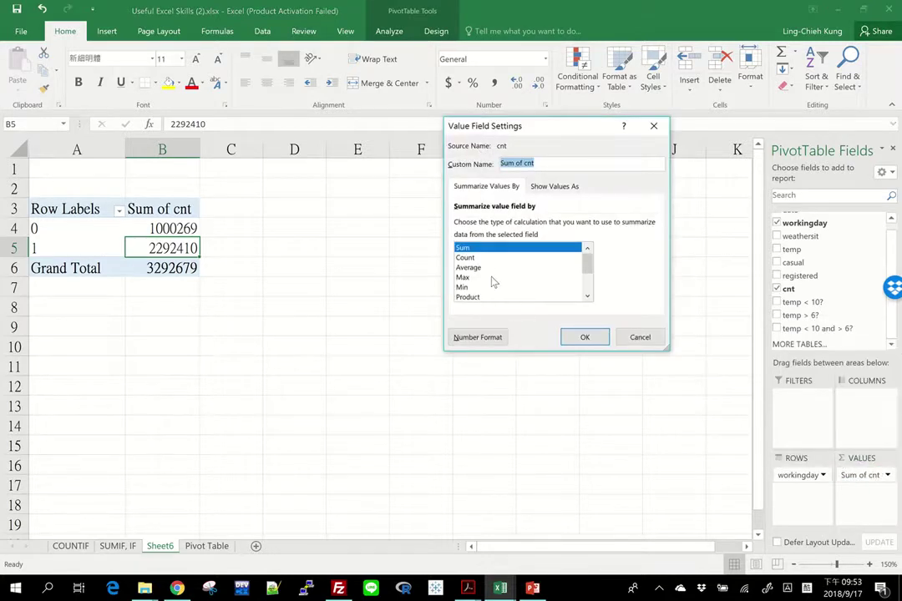
pyautogui.press('Down')
pyautogui.press('Down')
pyautogui.press('Down')
pyautogui.press('Down')
pyautogui.press('Down')
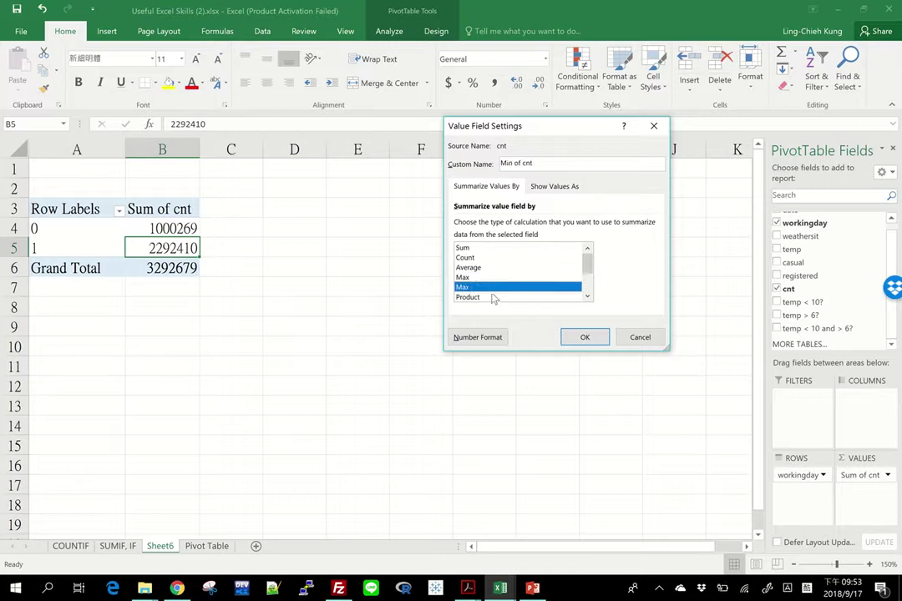
pyautogui.scroll(-2, 585, 285)
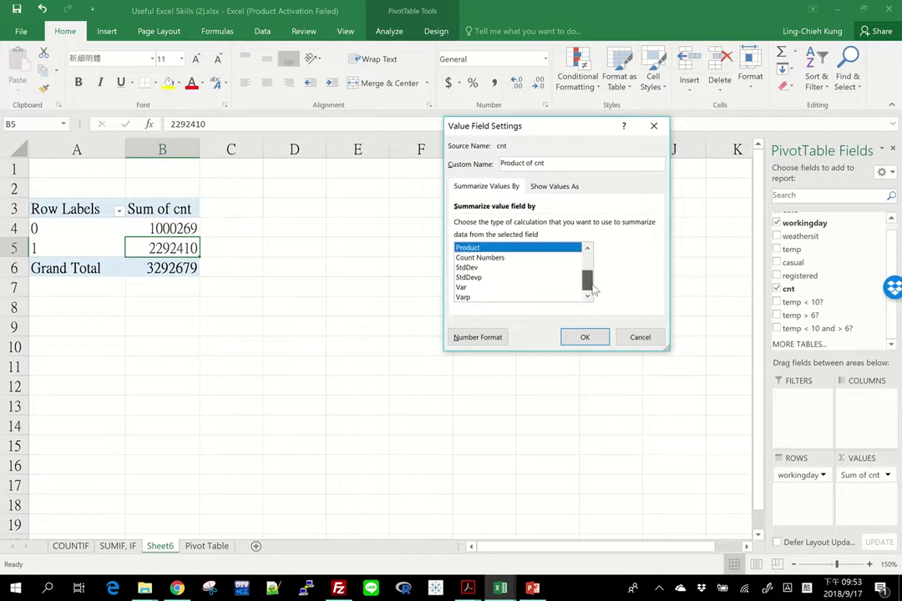
pyautogui.moveTo(593, 285); pyautogui.dragTo(588, 255)
pyautogui.click(522, 258)
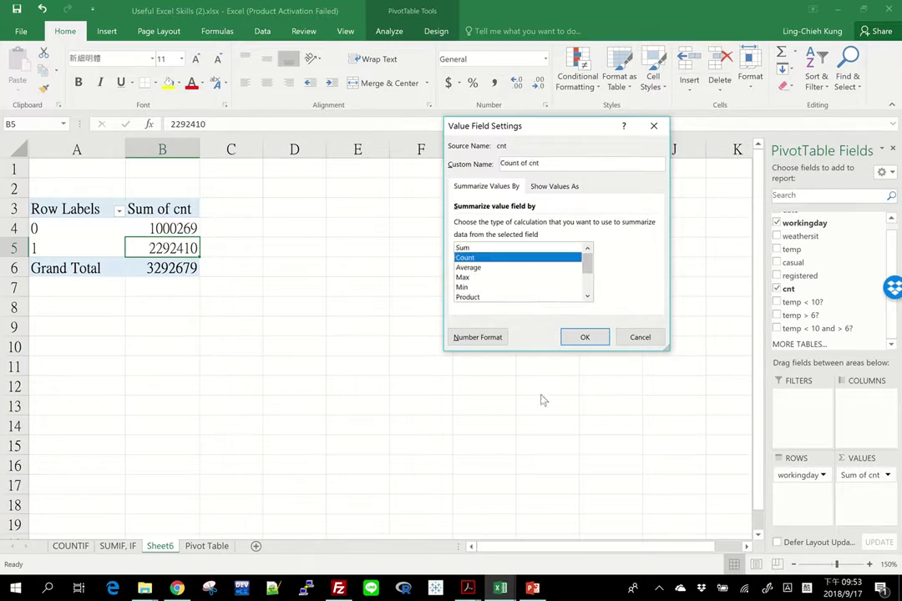
pyautogui.click(585, 338)
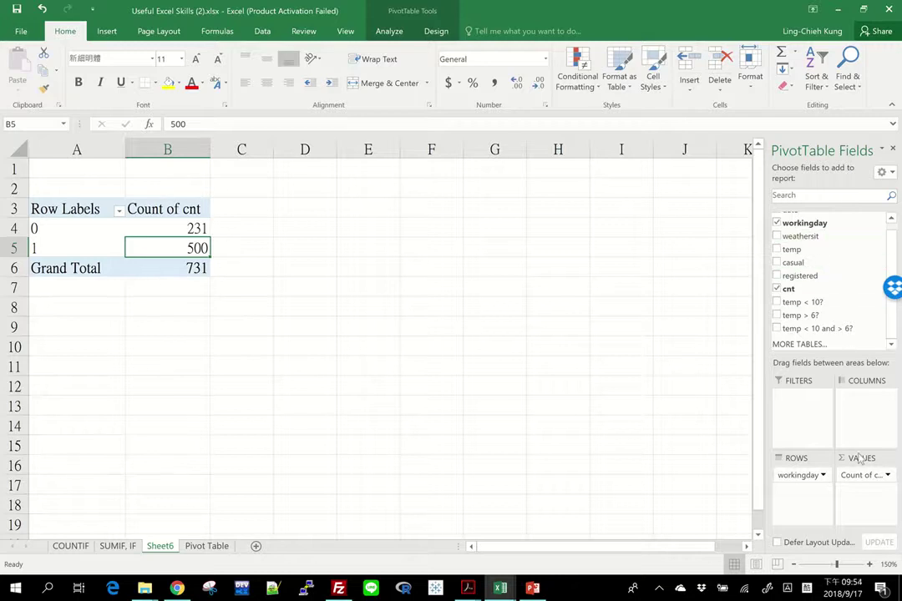
# - Replace cnt with temp in the PivotTable's values and summarize temp by Count
pyautogui.moveTo(862, 483)
pyautogui.mouseDown()
pyautogui.moveTo(815, 276)
pyautogui.moveTo(822, 411)
pyautogui.moveTo(847, 493)
pyautogui.mouseUp()
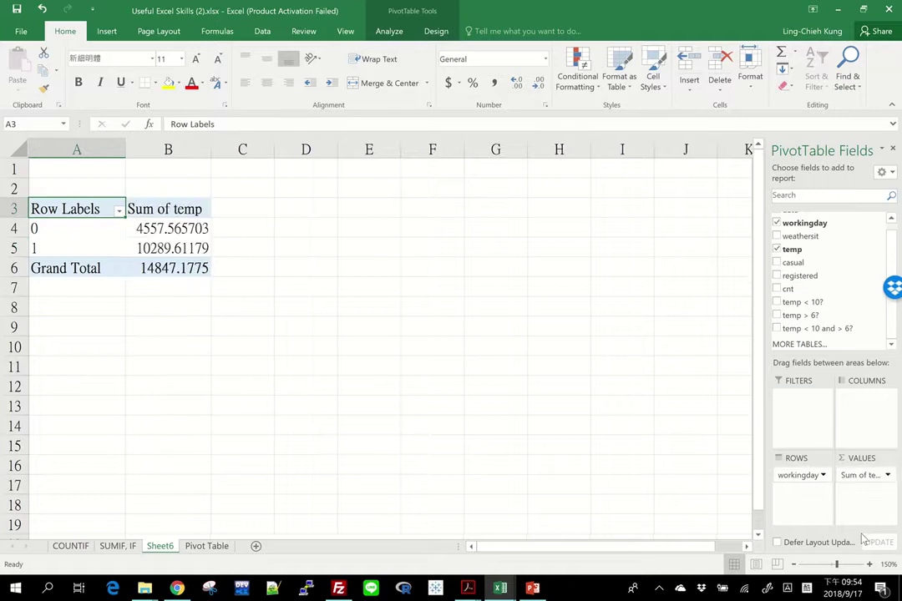
pyautogui.click(888, 475)
pyautogui.click(814, 459)
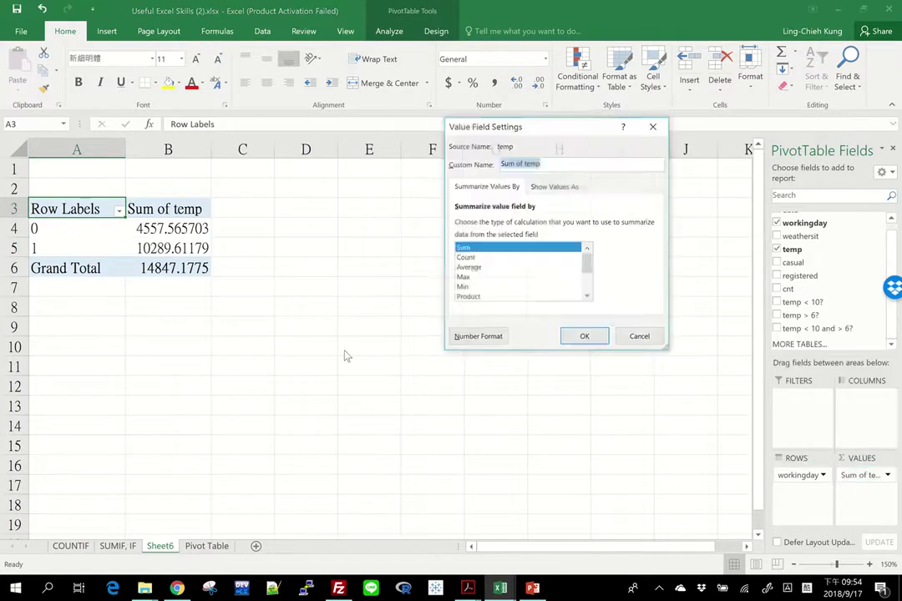
pyautogui.click(464, 257)
pyautogui.click(584, 336)
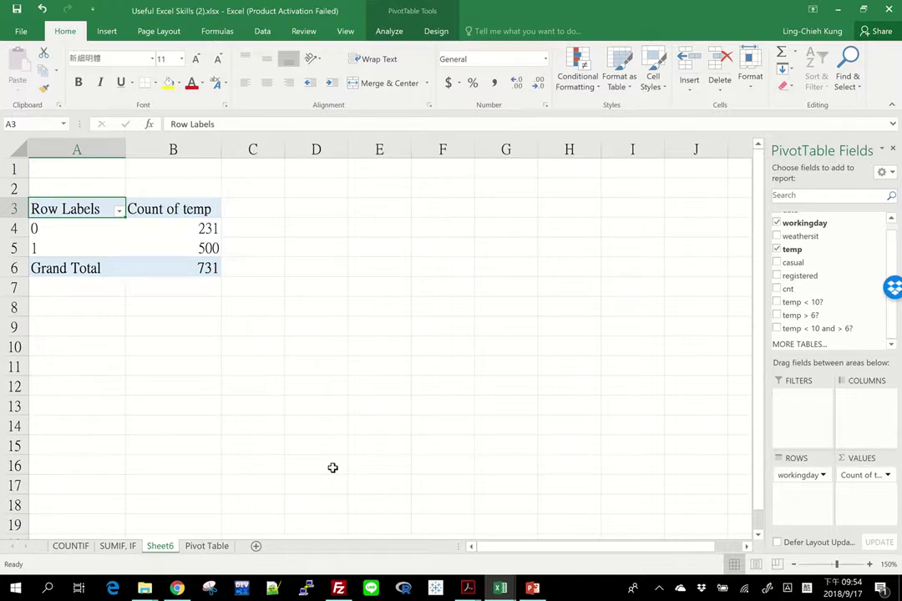
pyautogui.click(90, 232)
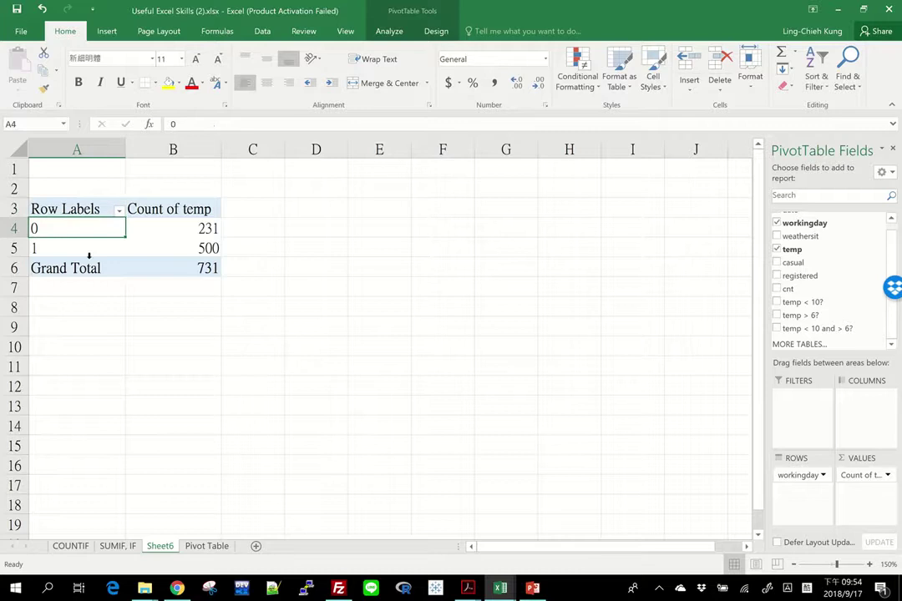
pyautogui.click(84, 248)
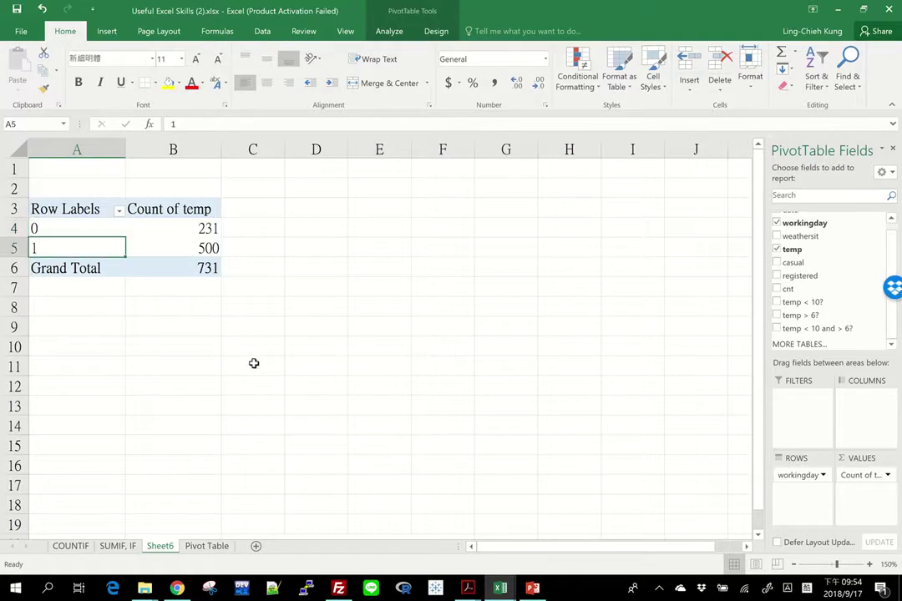
# - Replace temp with cnt as a sum in the PivotTable's values, and add cnt a second time summarized by Count
pyautogui.moveTo(864, 475)
pyautogui.mouseDown()
pyautogui.moveTo(861, 302)
pyautogui.moveTo(803, 304)
pyautogui.moveTo(866, 477)
pyautogui.mouseUp()
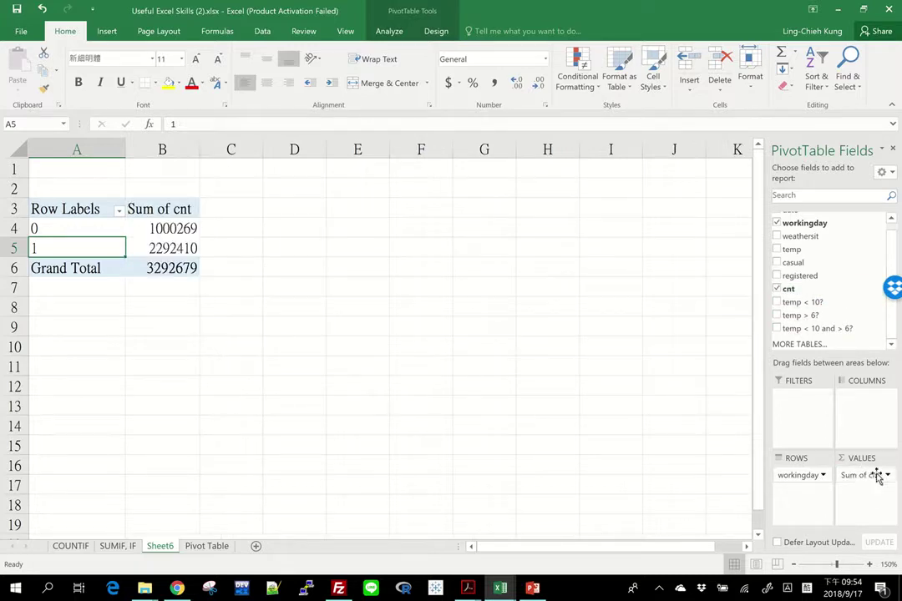
pyautogui.moveTo(781, 289); pyautogui.dragTo(858, 491)
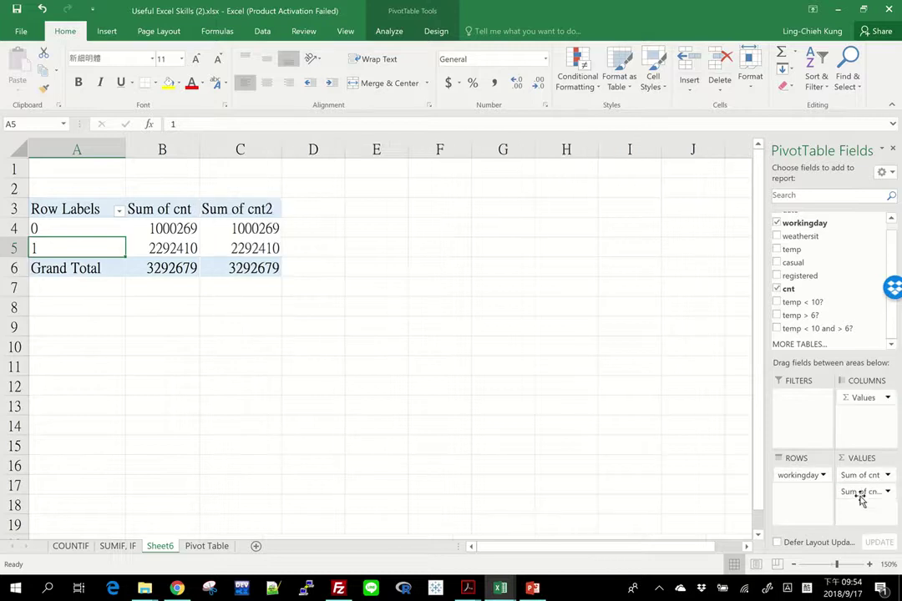
pyautogui.click(862, 491)
pyautogui.click(845, 476)
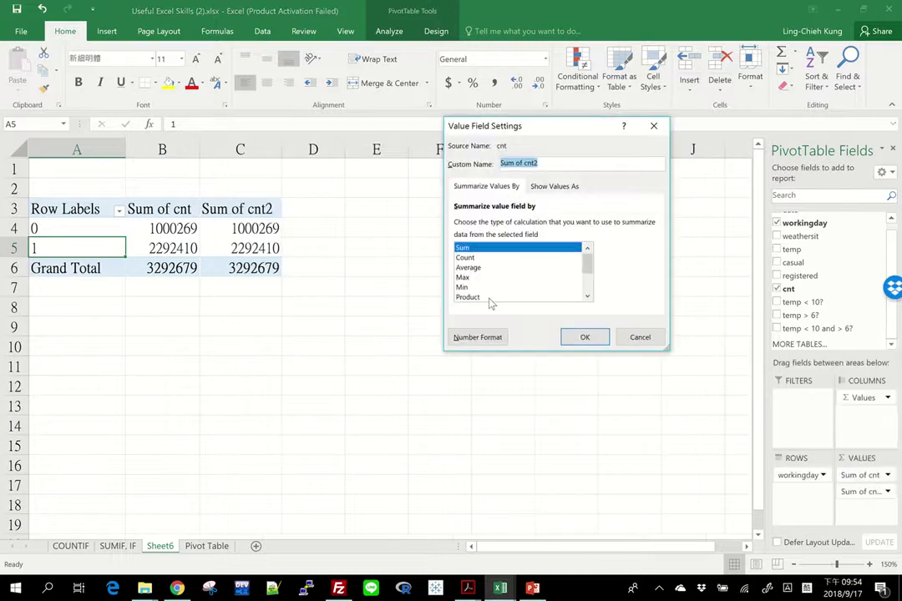
pyautogui.click(465, 258)
pyautogui.click(580, 337)
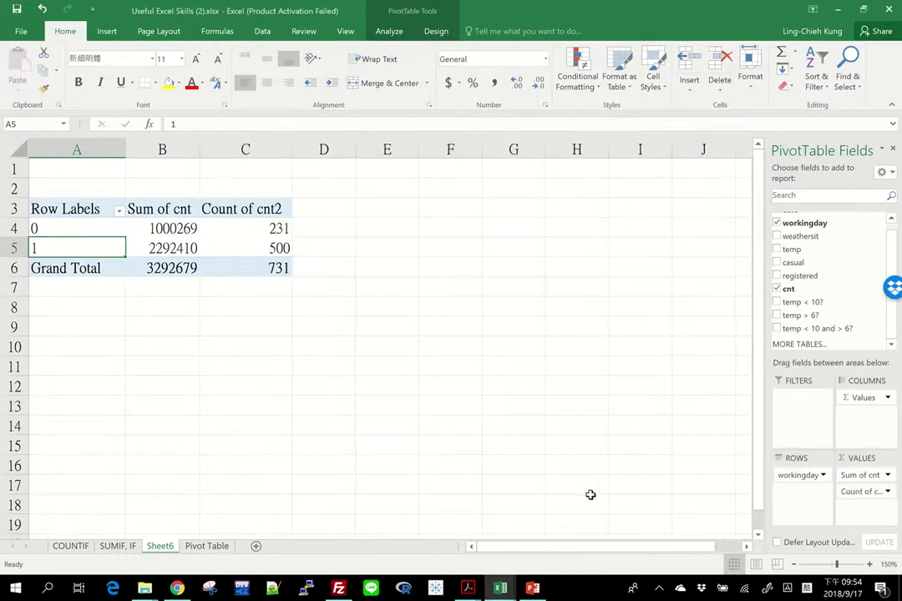
# - Copy the whole PivotTable in A3:C6 and paste it as values only, starting at cell F3
pyautogui.moveTo(251, 264); pyautogui.dragTo(71, 209)
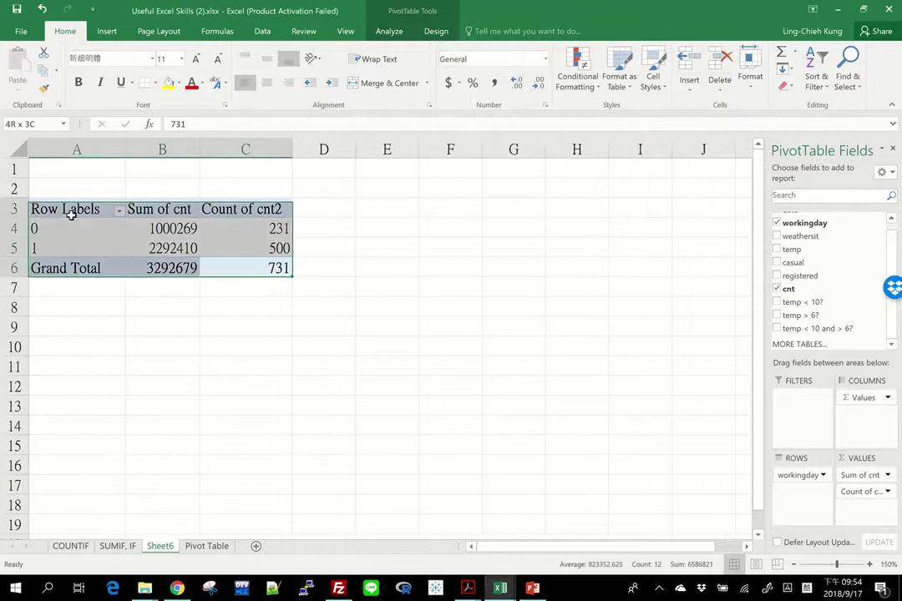
pyautogui.hotkey('ctrl', 'c')
pyautogui.click(460, 207)
pyautogui.rightClick(459, 207)
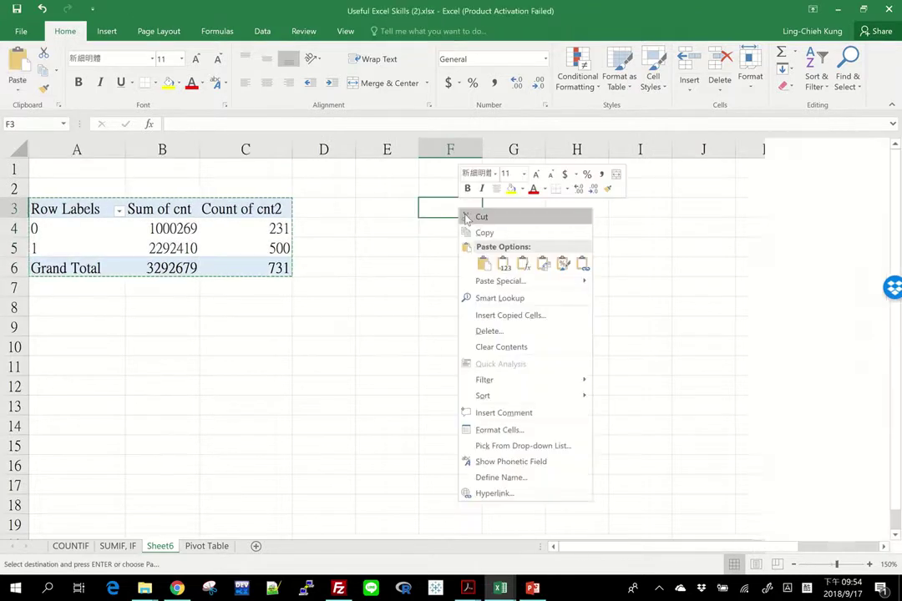
pyautogui.click(503, 263)
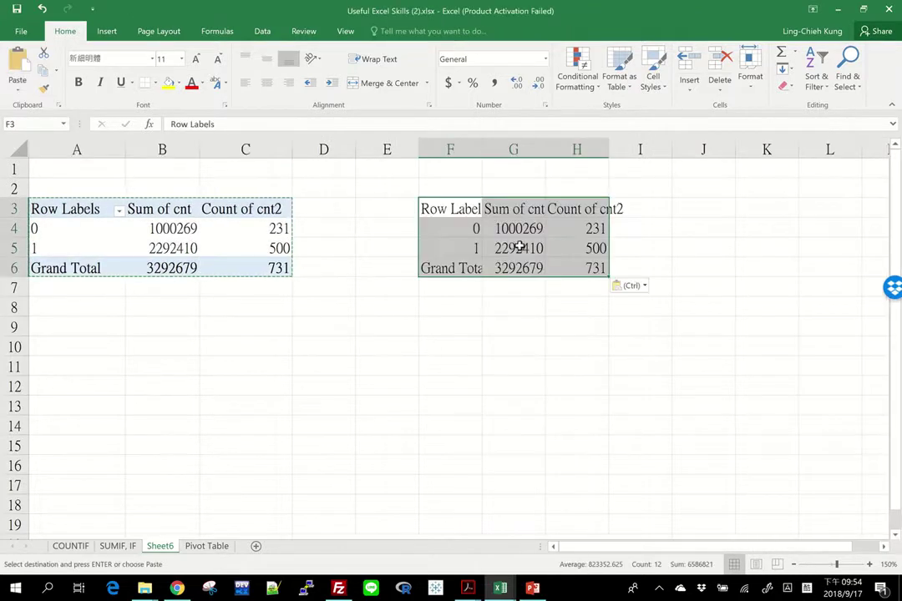
pyautogui.press('Delete')
pyautogui.rightClick(467, 213)
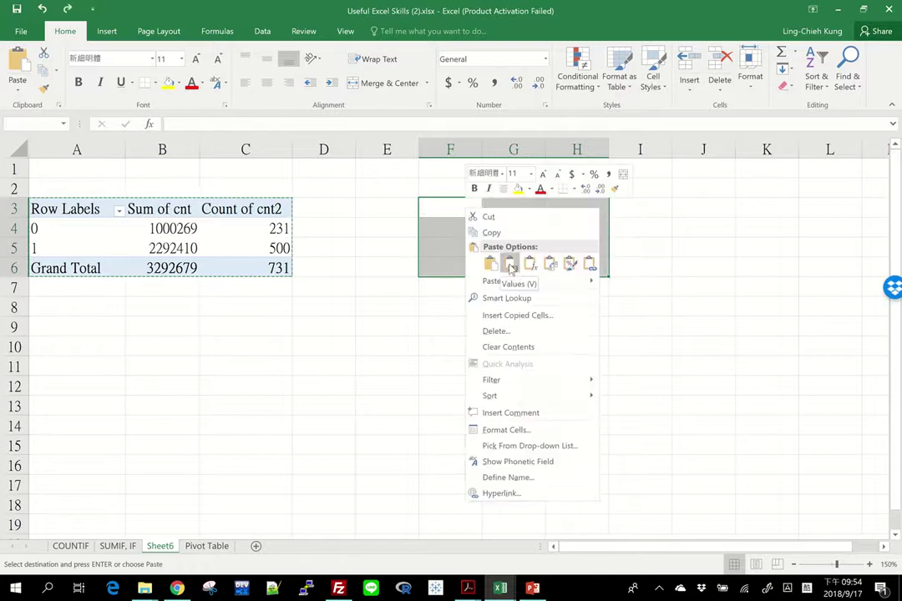
pyautogui.click(503, 264)
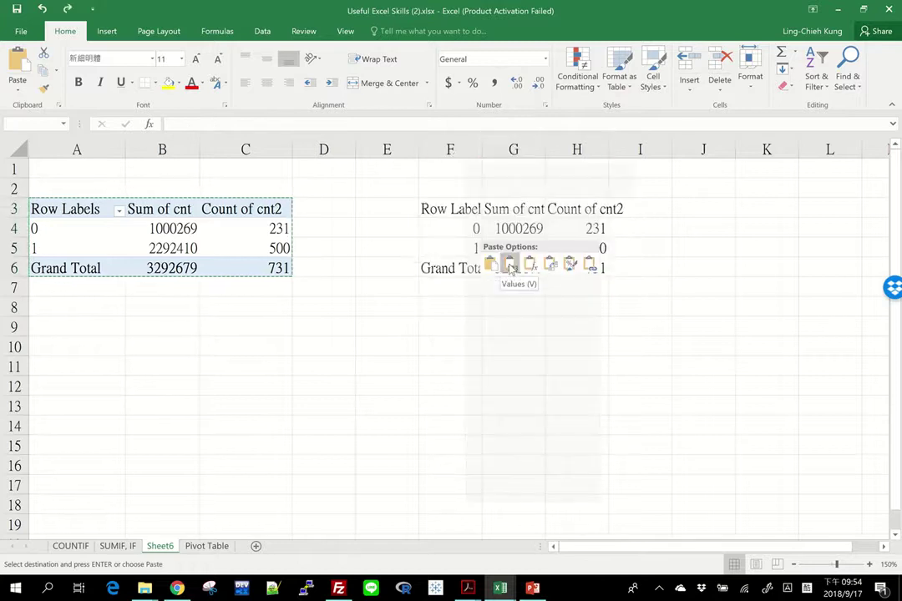
pyautogui.click(98, 228)
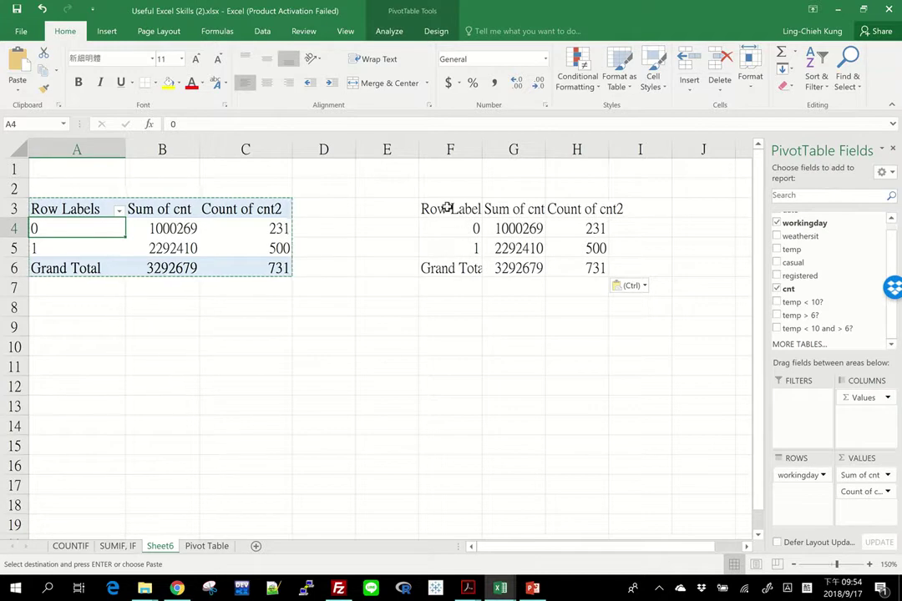
# - Auto-fit the widths of columns F, G and H to the pasted table's contents
pyautogui.moveTo(442, 209); pyautogui.dragTo(574, 270)
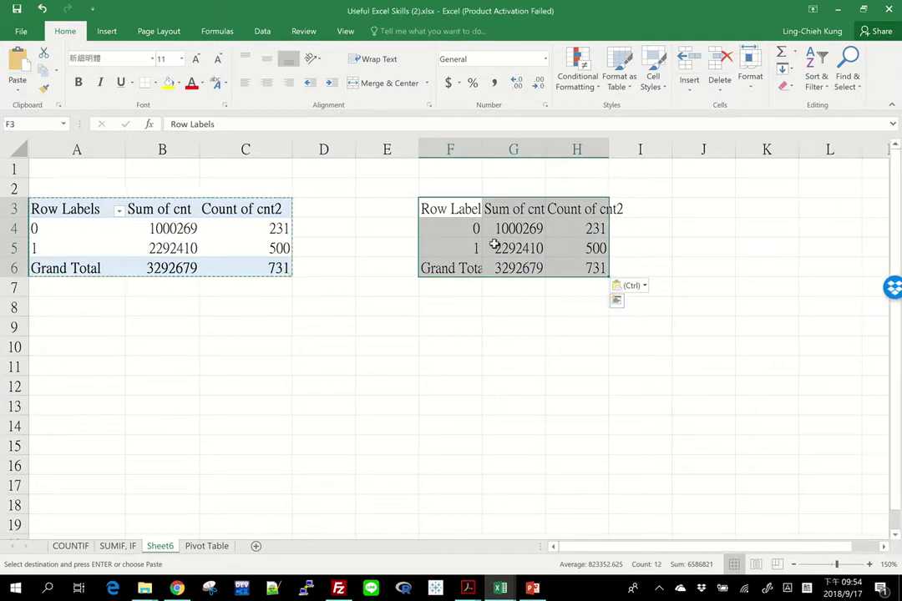
pyautogui.doubleClick(482, 150)
pyautogui.doubleClick(557, 148)
pyautogui.doubleClick(629, 149)
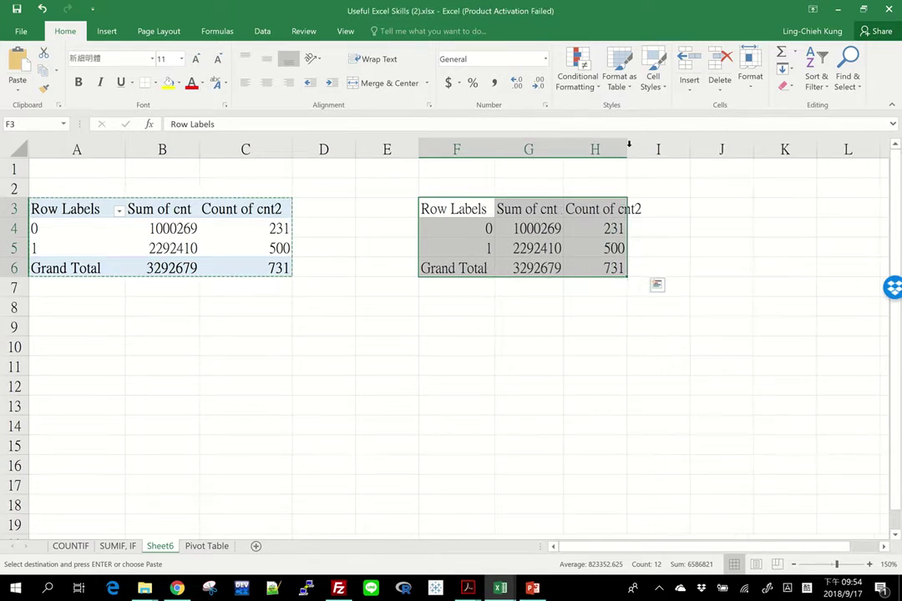
pyautogui.doubleClick(628, 147)
pyautogui.click(558, 269)
# - Enter the formula =G4/H4 in cell I4 to compute the average cnt for workingday 0
pyautogui.click(663, 229)
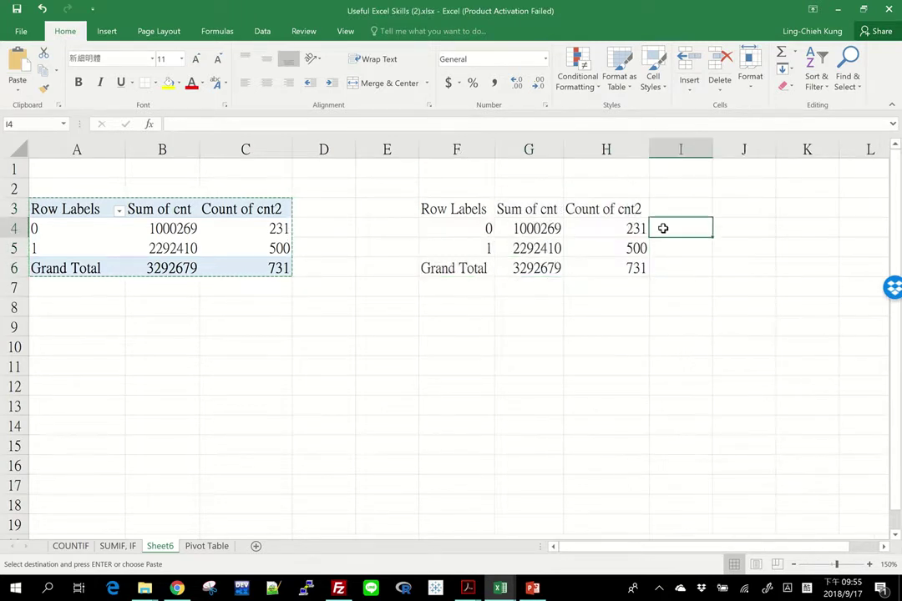
pyautogui.write('=')
pyautogui.press('Left')
pyautogui.press('Left')
pyautogui.write('/')
pyautogui.press('Left')
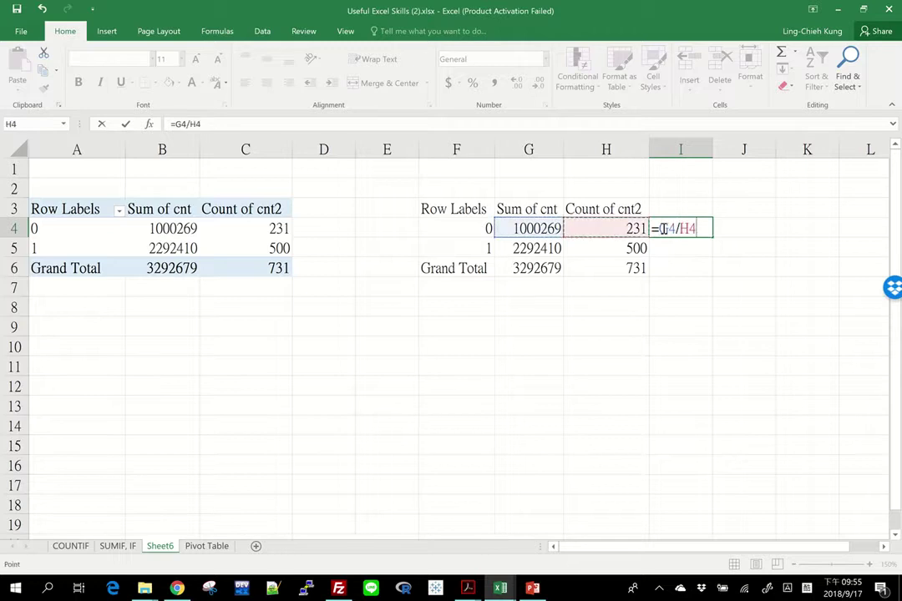
pyautogui.press('Return')
# - Copy the average formula from cell I4 to I5 for workingday 1
pyautogui.click(663, 229)
pyautogui.hotkey('ctrl', 'c')
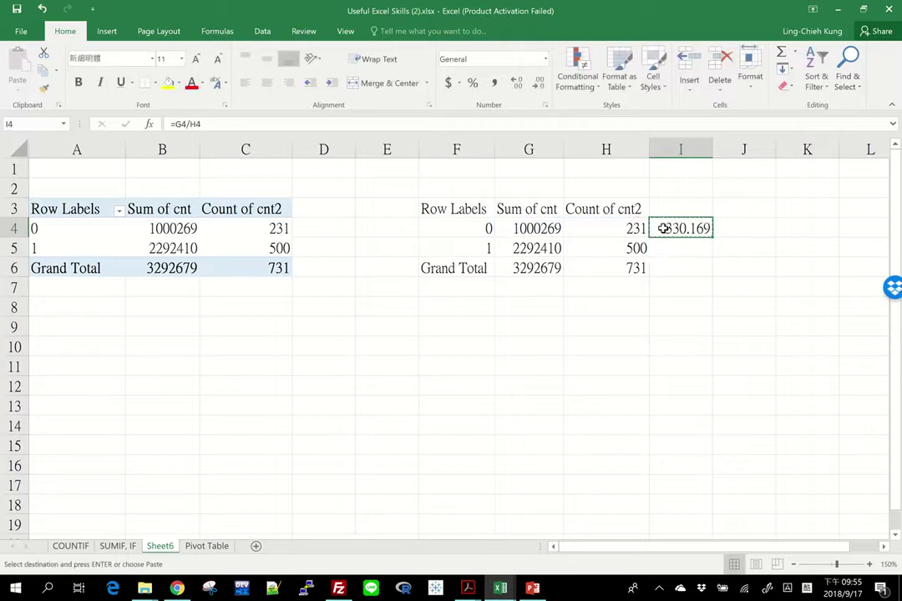
pyautogui.press('Down')
pyautogui.hotkey('ctrl', 'v')
pyautogui.click(676, 280)
pyautogui.press('Escape')
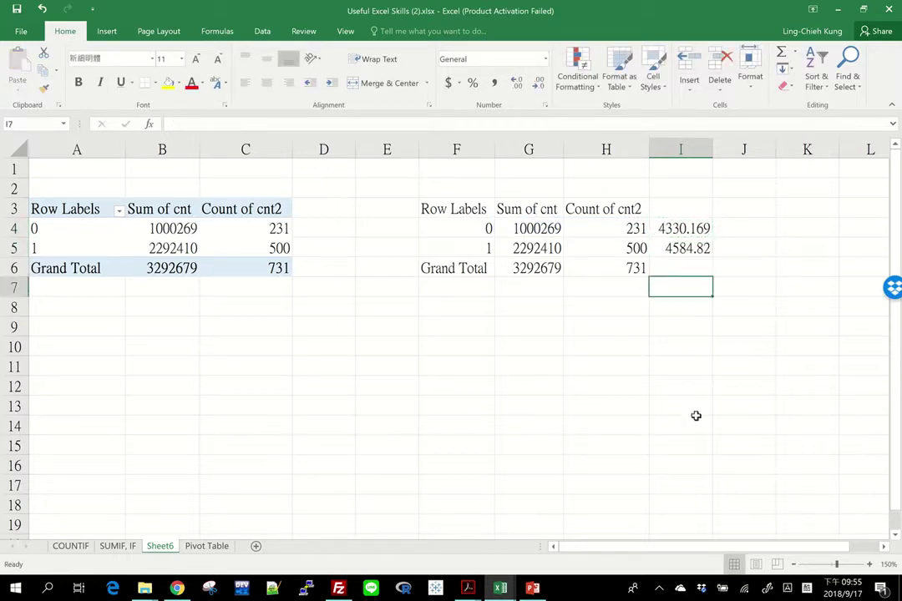
pyautogui.click(666, 248)
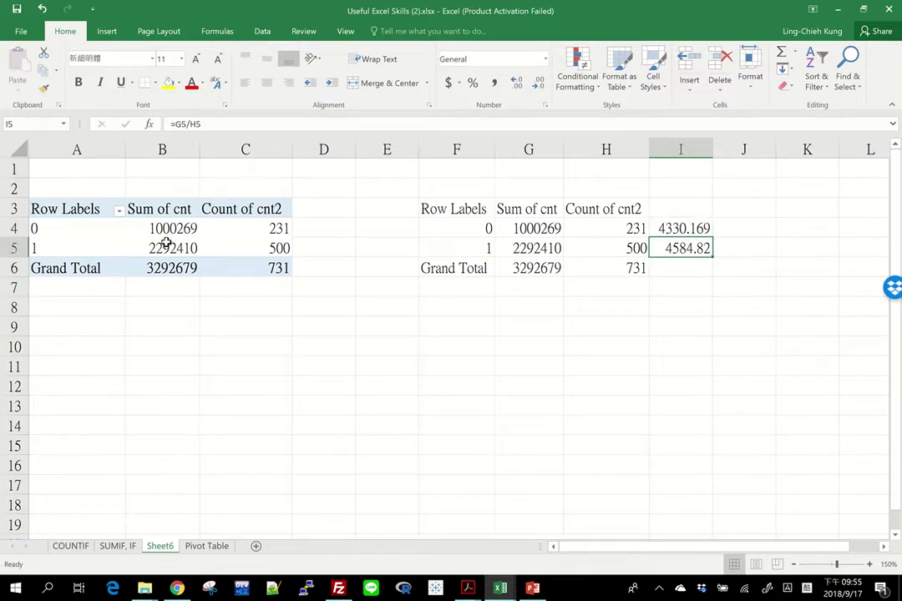
# - Change the PivotTable's second cnt value field to be summarized by Average
pyautogui.click(166, 243)
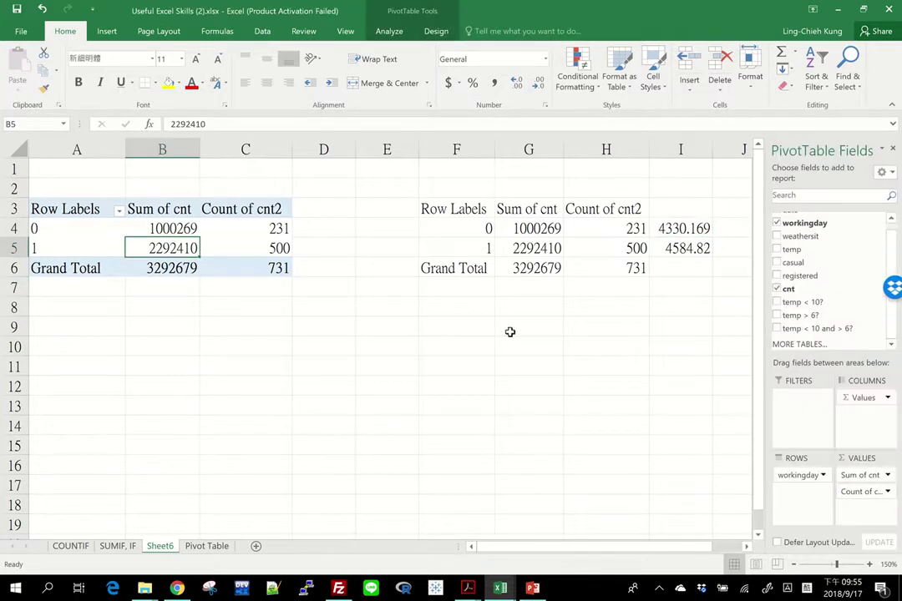
pyautogui.click(865, 493)
pyautogui.click(852, 476)
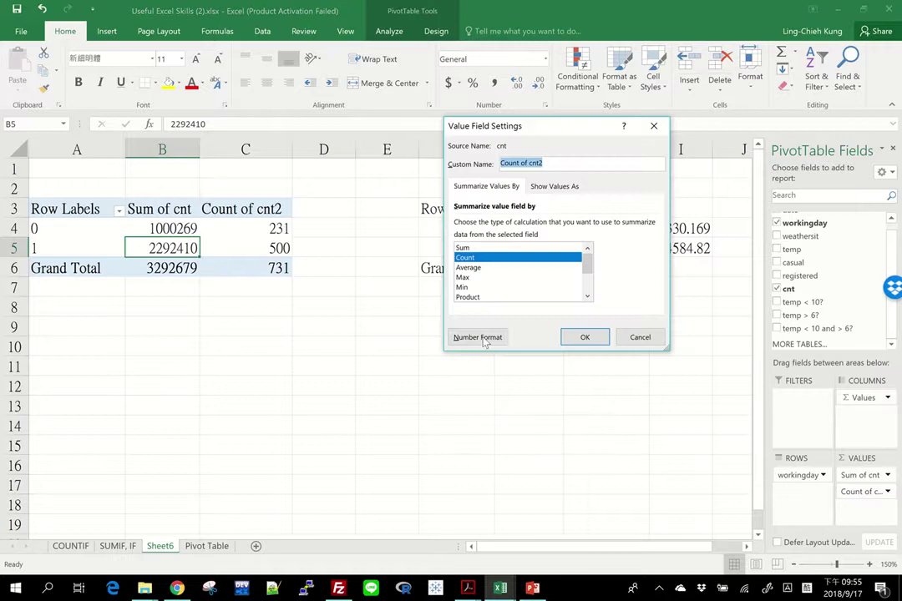
pyautogui.click(482, 268)
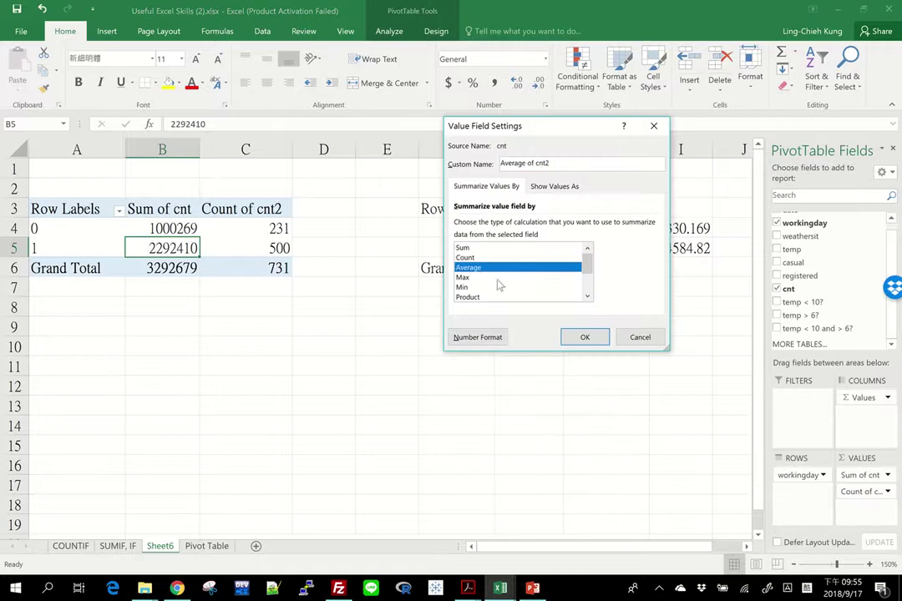
pyautogui.click(576, 337)
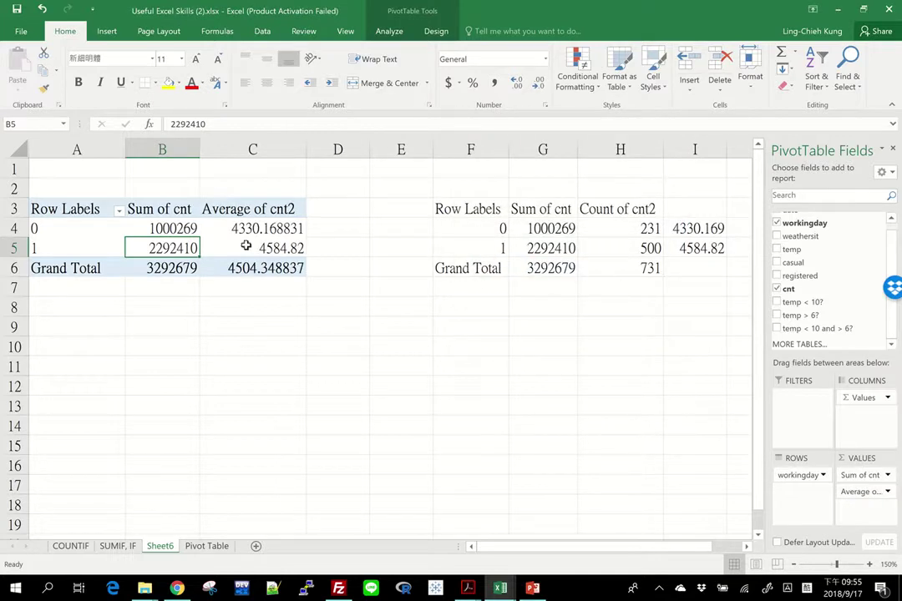
# - Compare the PivotTable's averages in C4:C5 with the manually calculated averages in I4:I5, and return to the PivotTable
pyautogui.moveTo(227, 229); pyautogui.dragTo(234, 247)
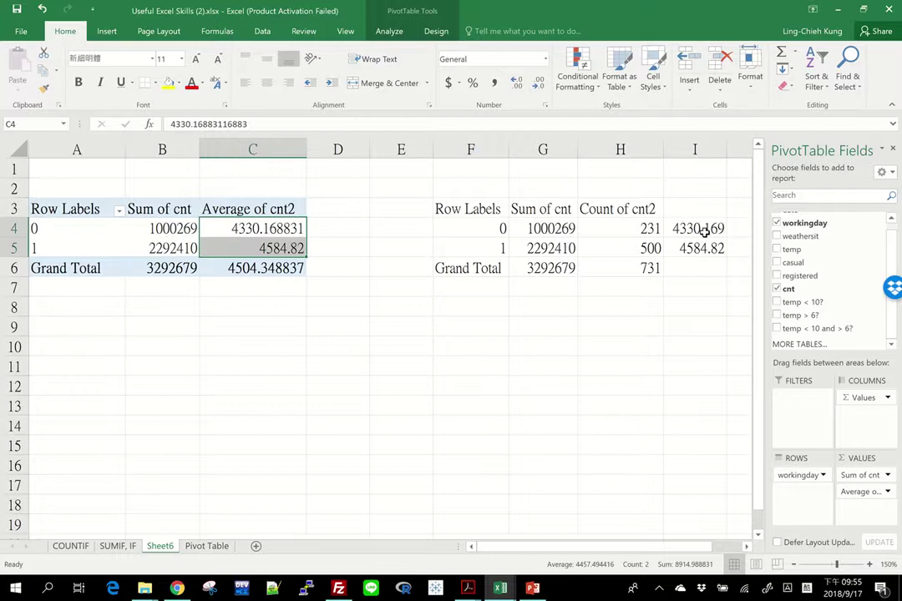
pyautogui.moveTo(709, 228); pyautogui.dragTo(706, 248)
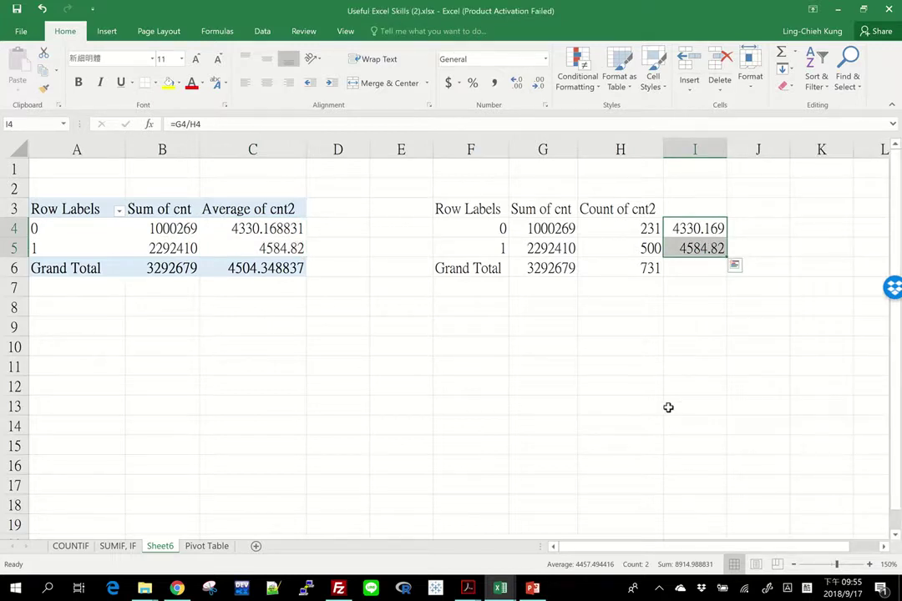
pyautogui.click(173, 231)
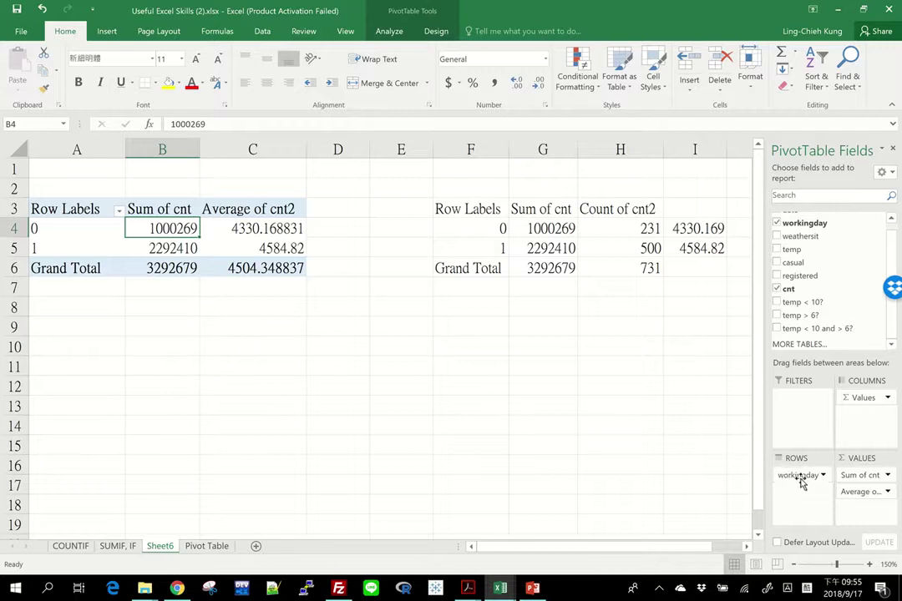
# - Remove the Sum of cnt value field and try temp < 10? as the PivotTable's row field in place of workingday
pyautogui.moveTo(864, 475); pyautogui.dragTo(826, 391)
pyautogui.moveTo(798, 486)
pyautogui.mouseDown()
pyautogui.moveTo(815, 255)
pyautogui.moveTo(798, 409)
pyautogui.moveTo(801, 489)
pyautogui.mouseUp()
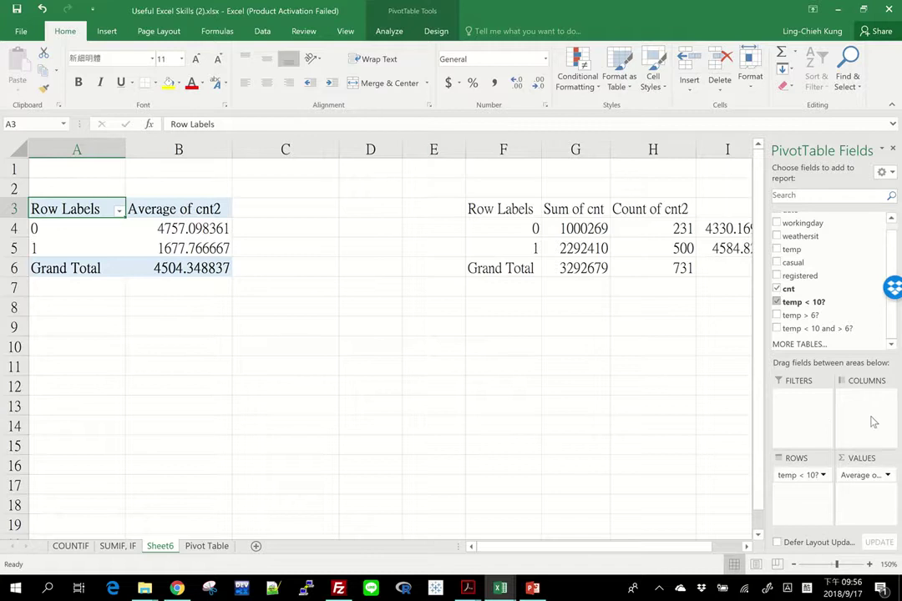
pyautogui.moveTo(816, 484); pyautogui.dragTo(861, 241)
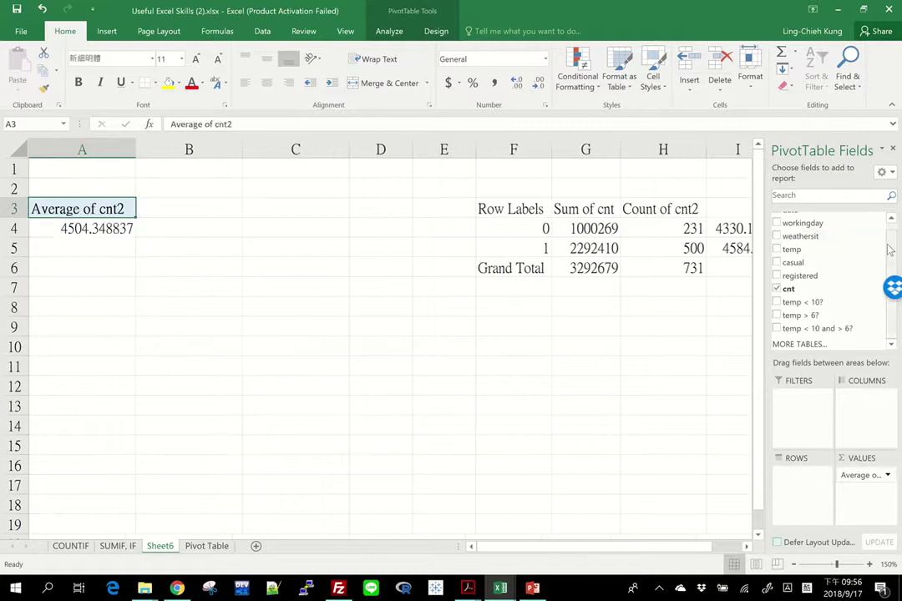
# - Set workingday as the PivotTable's row field and weathersit as its column field
pyautogui.moveTo(781, 236); pyautogui.dragTo(801, 488)
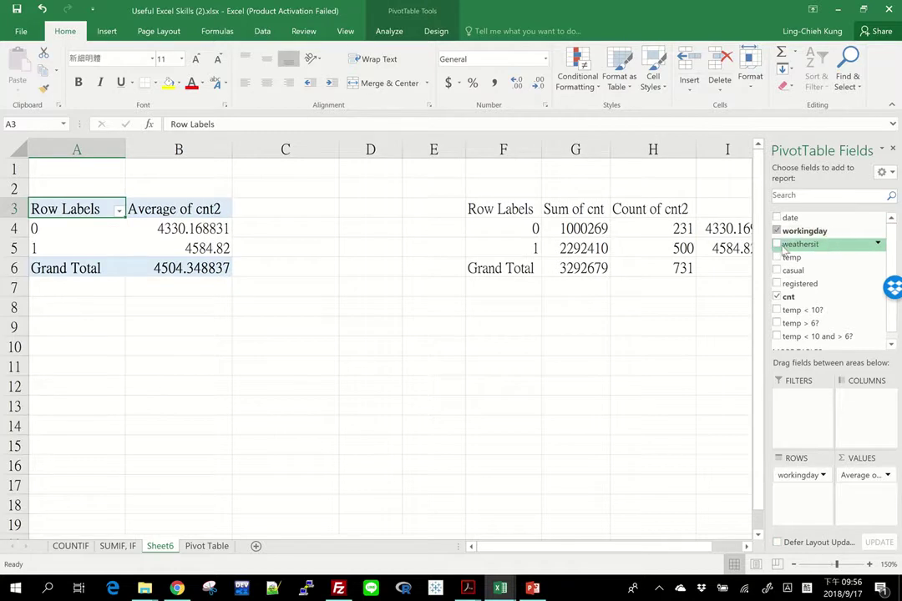
pyautogui.moveTo(785, 243); pyautogui.dragTo(860, 410)
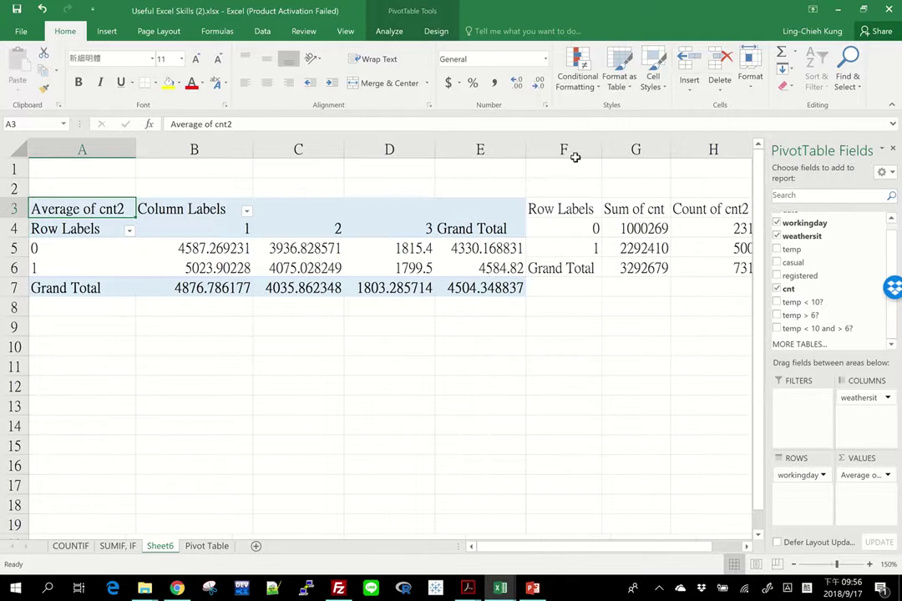
# - Clear the copied table and manual average formulas from columns F through I
pyautogui.moveTo(574, 150); pyautogui.dragTo(584, 149)
pyautogui.press('Delete')
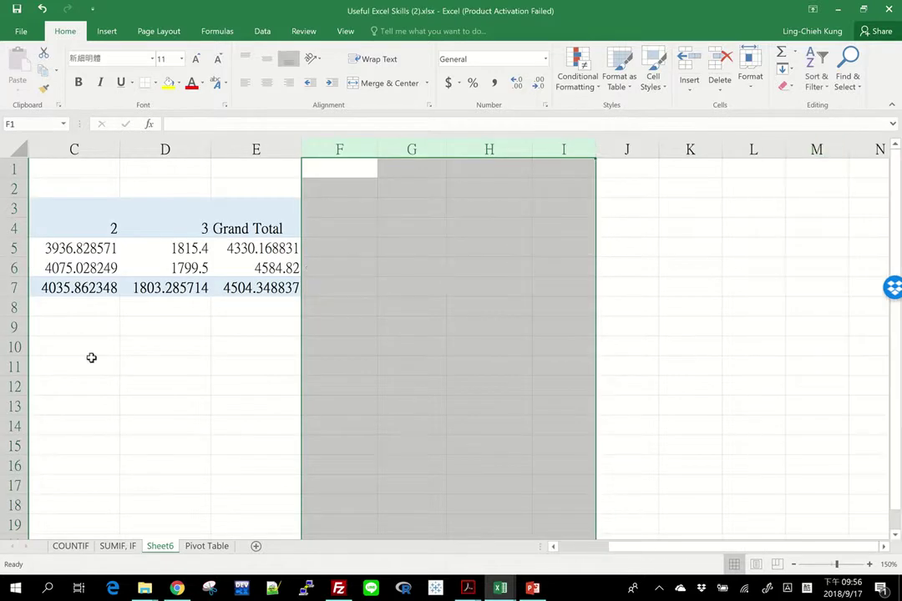
pyautogui.moveTo(67, 314)
pyautogui.mouseDown()
pyautogui.moveTo(4, 311)
pyautogui.moveTo(61, 322)
pyautogui.mouseUp()
pyautogui.click(297, 367)
# - Examine the average cnt for each combination of workingday and weathersit in the PivotTable
pyautogui.click(219, 251)
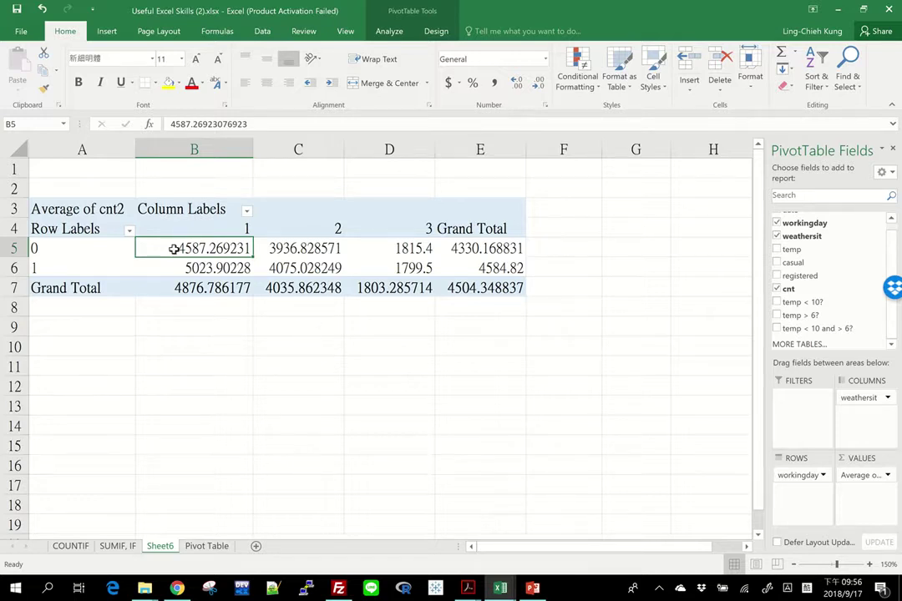
pyautogui.click(74, 247)
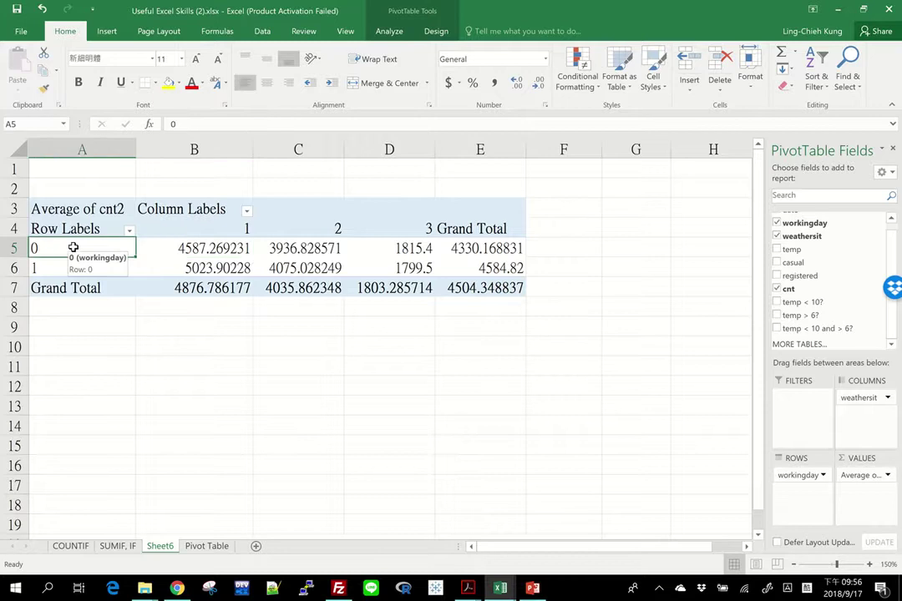
pyautogui.click(185, 227)
pyautogui.click(162, 248)
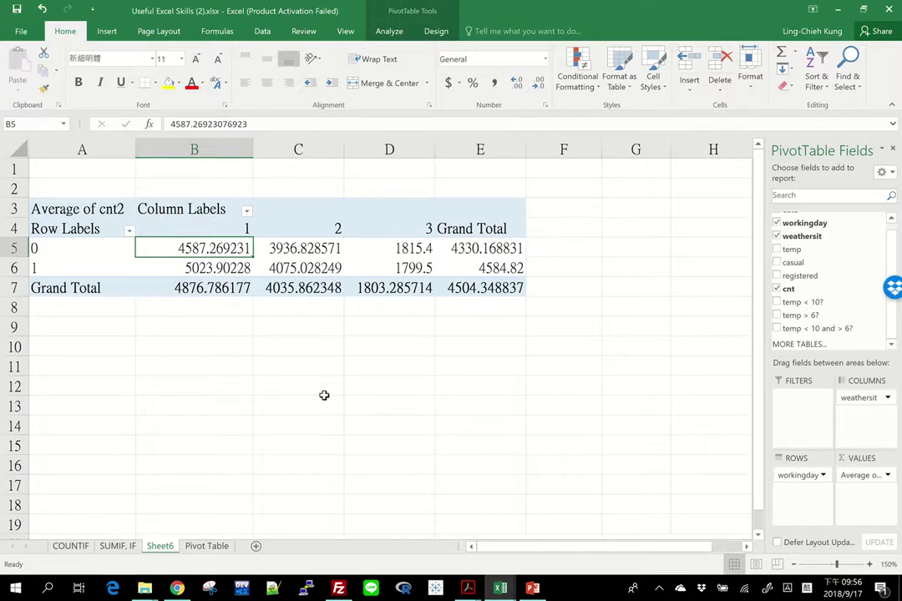
pyautogui.click(77, 241)
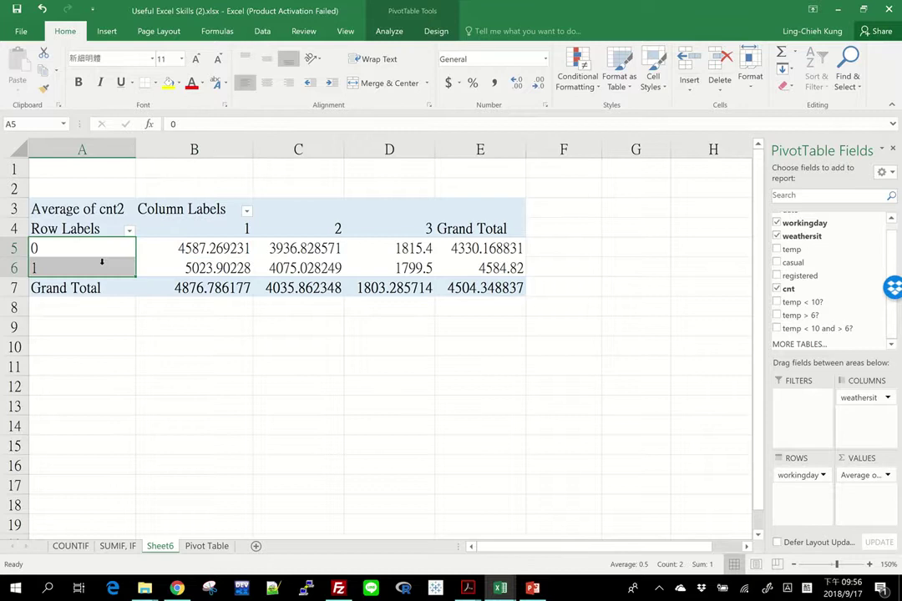
pyautogui.press('Return')
pyautogui.click(363, 248)
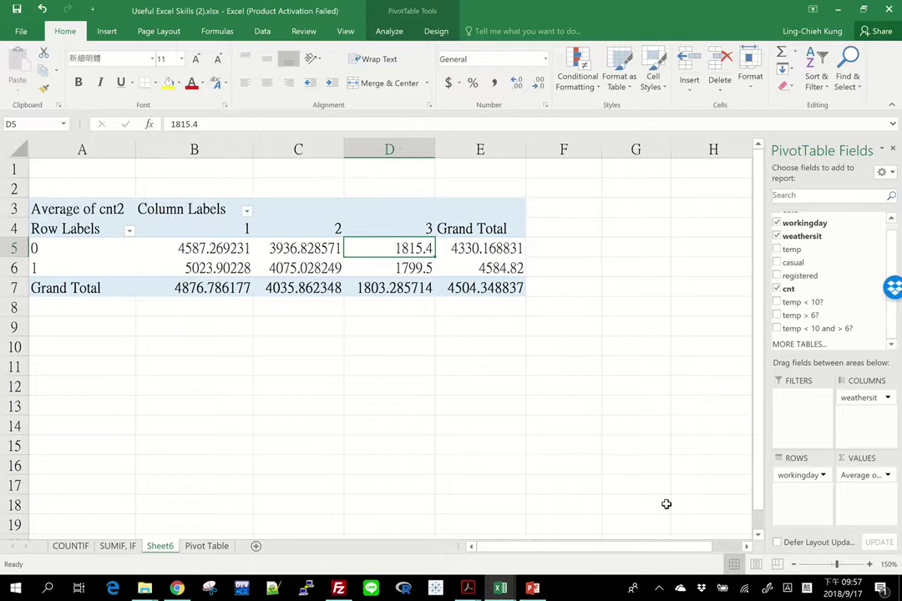
# - Change the PivotTable's cnt value field to be summarized by Count
pyautogui.click(864, 476)
pyautogui.click(827, 459)
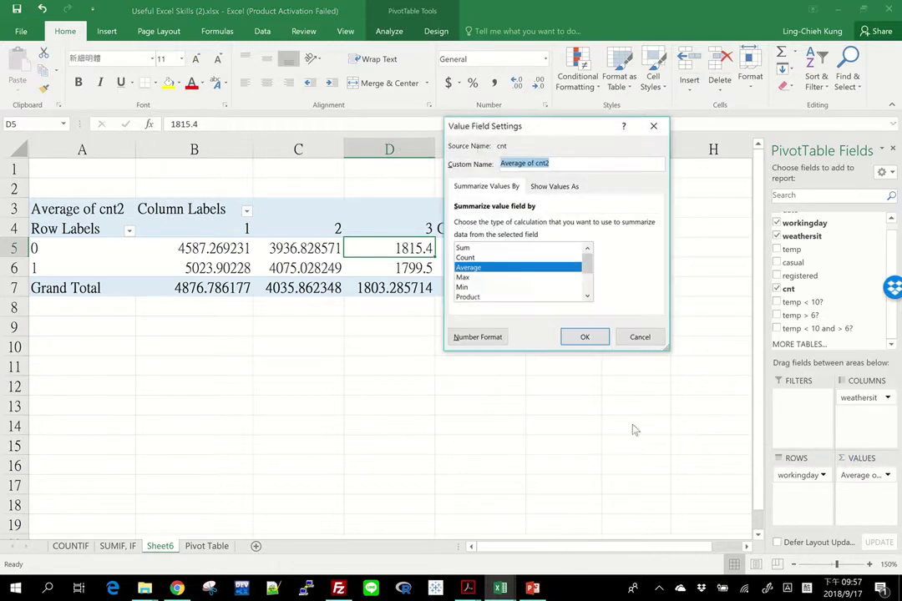
pyautogui.click(465, 258)
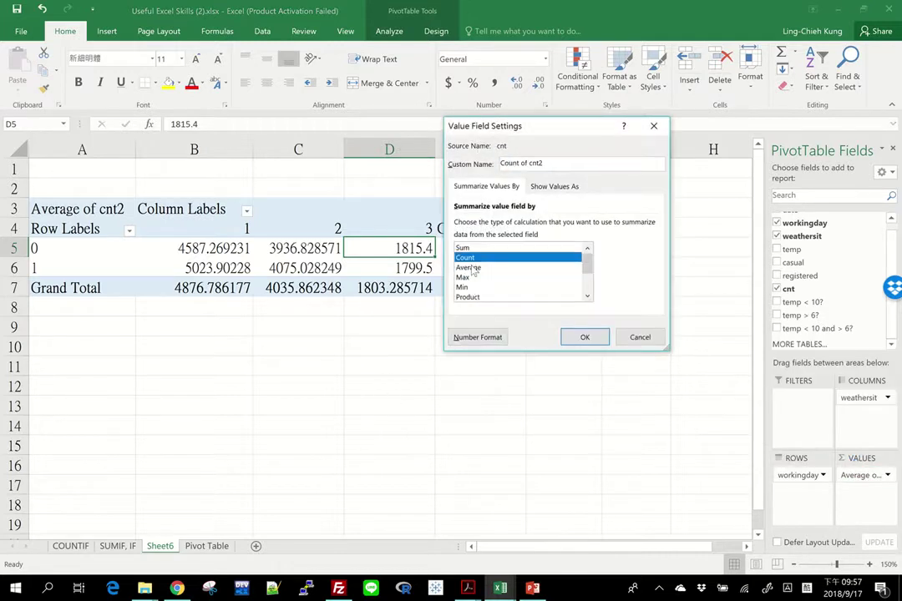
pyautogui.click(584, 336)
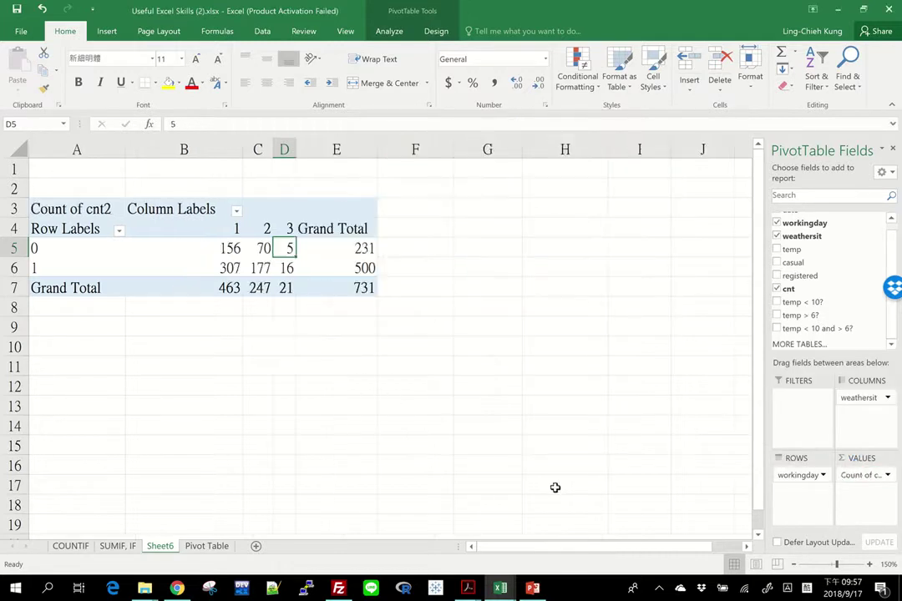
# - Examine the number of days for each workingday and weathersit combination, along with the row and column labels
pyautogui.click(197, 248)
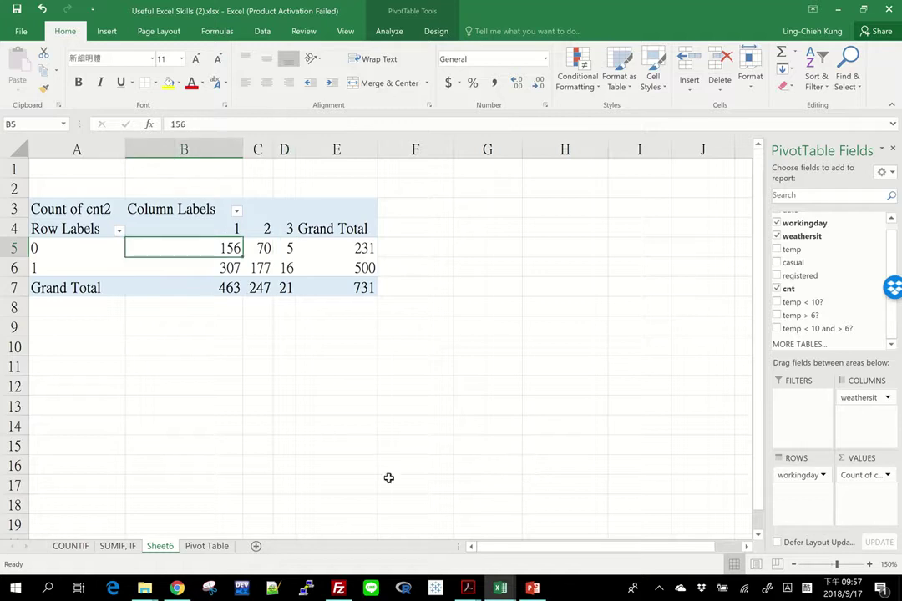
pyautogui.press('Right')
pyautogui.press('Right')
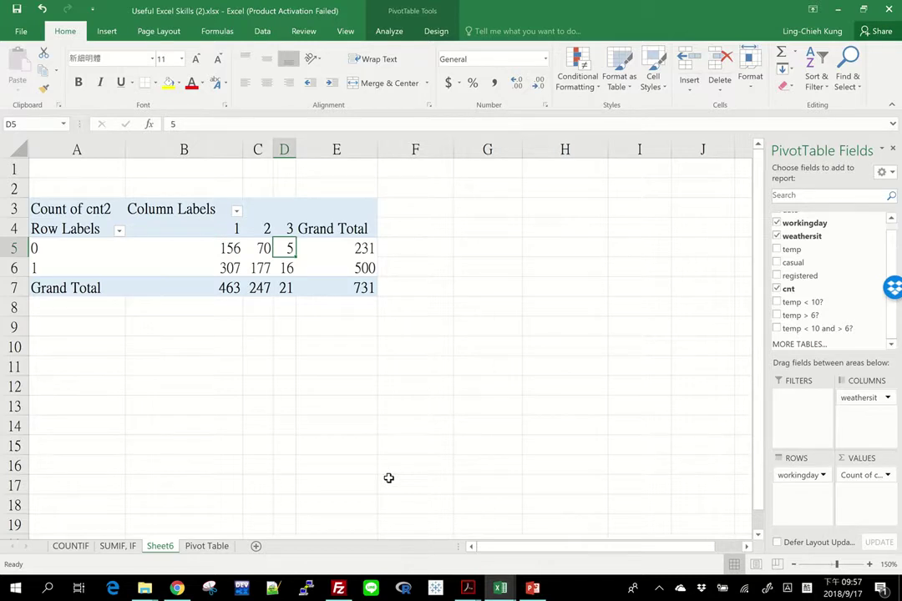
pyautogui.press('Down')
pyautogui.press('Left')
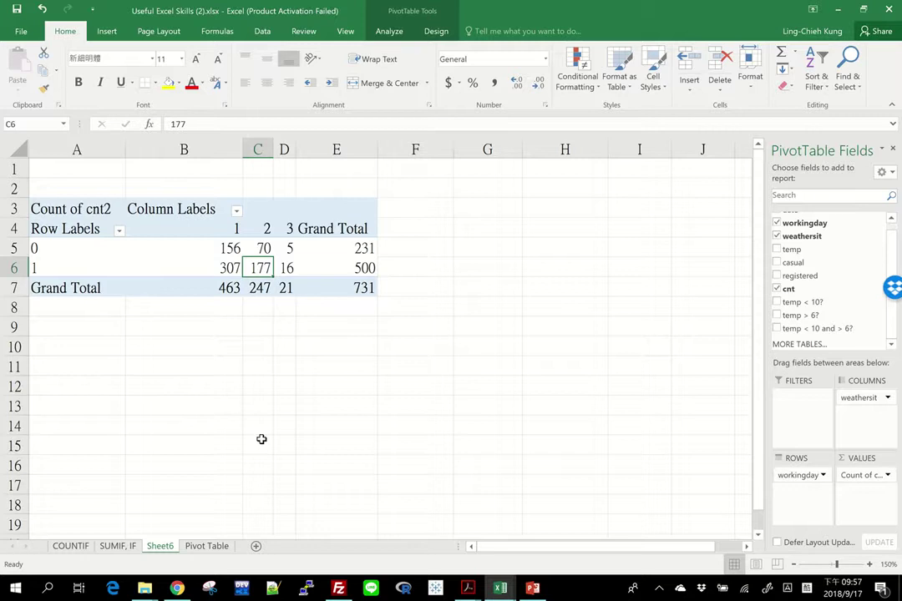
pyautogui.click(87, 249)
pyautogui.click(180, 237)
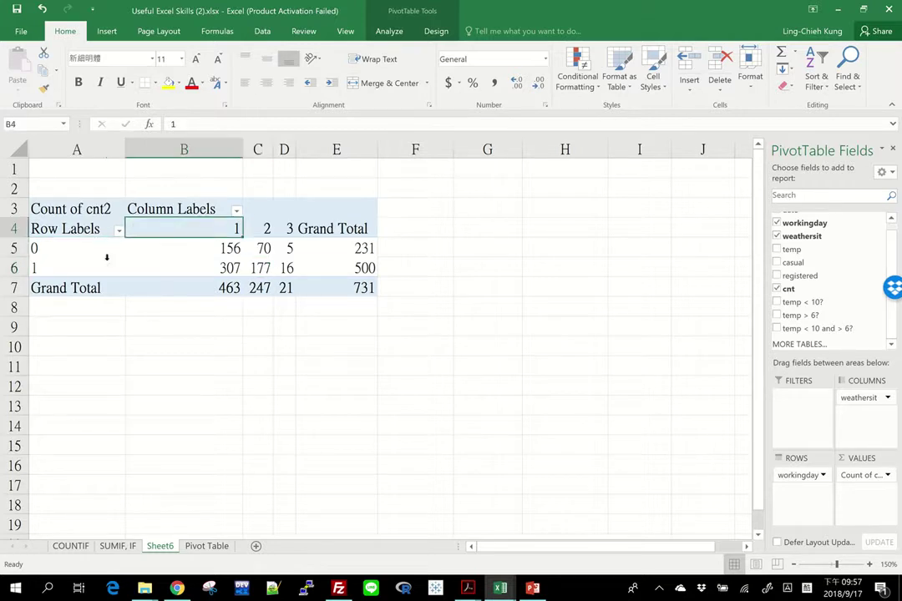
pyautogui.click(104, 253)
pyautogui.moveTo(257, 229); pyautogui.dragTo(259, 289)
pyautogui.click(73, 250)
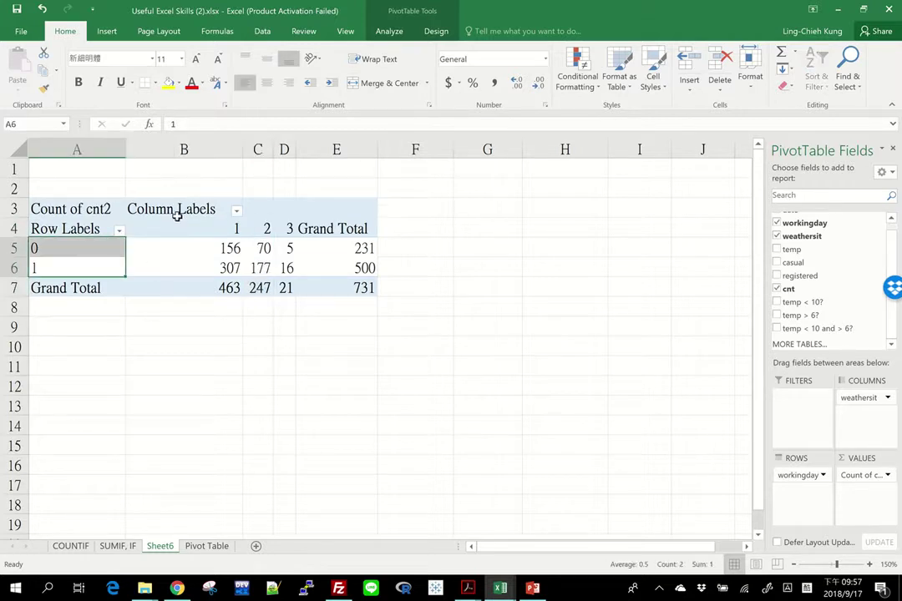
pyautogui.click(146, 210)
pyautogui.click(90, 249)
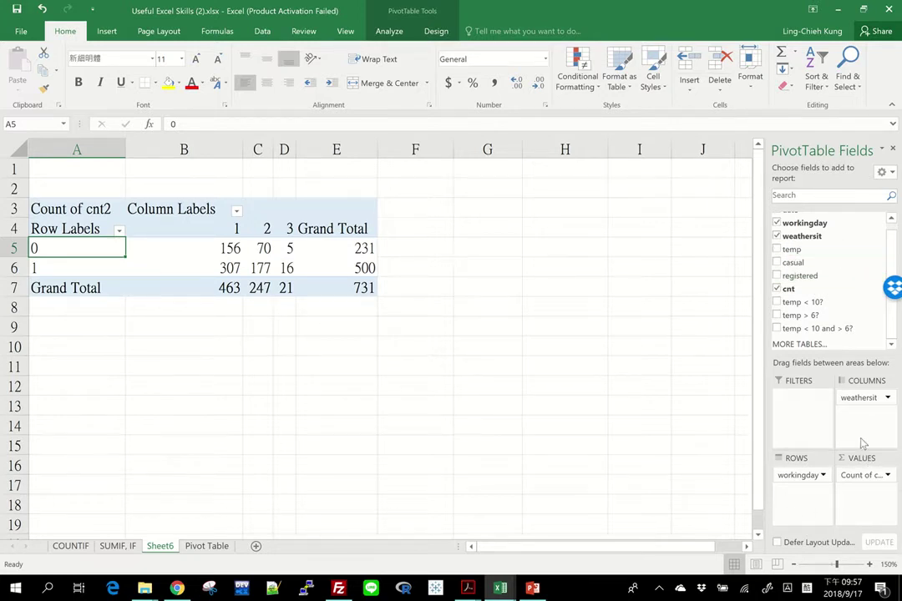
# - Move weathersit from the columns to the rows, nested under workingday, and review the resulting layout
pyautogui.moveTo(855, 401); pyautogui.dragTo(813, 499)
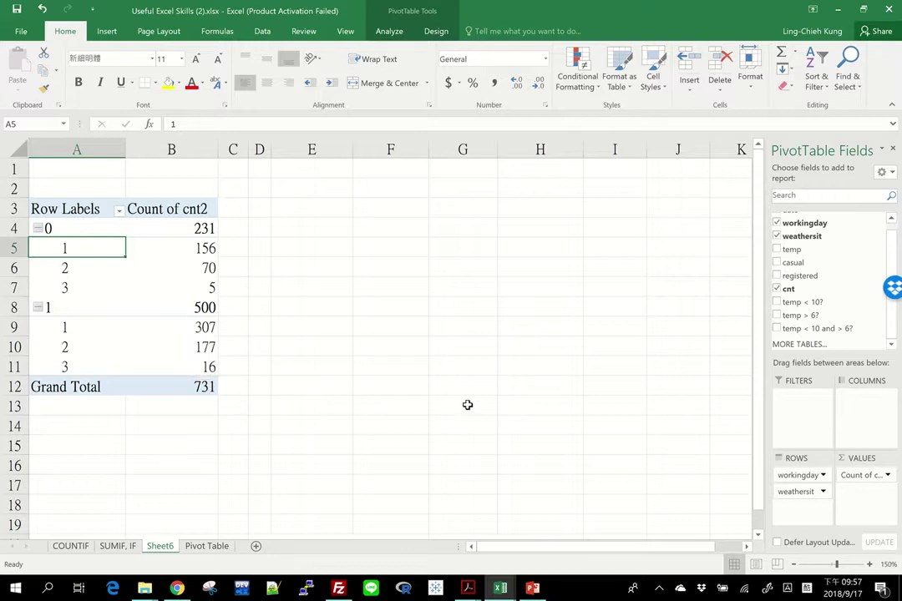
pyautogui.scroll(-1, 831, 287)
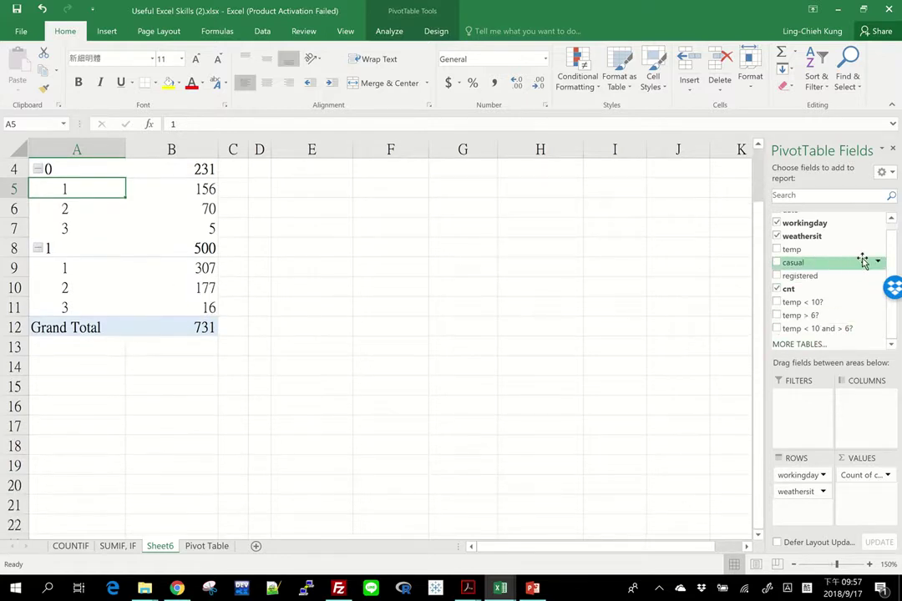
pyautogui.scroll(1, 359, 298)
pyautogui.scroll(1, 885, 259)
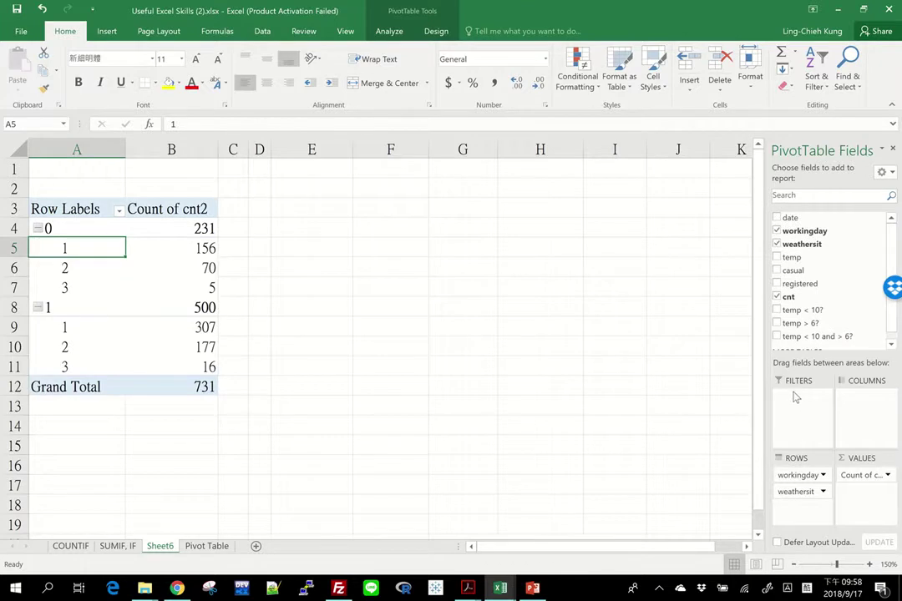
# - Rearrange the PivotTable with workingday as the report filter, weathersit as columns and temp < 10? as rows
pyautogui.moveTo(797, 491); pyautogui.dragTo(803, 416)
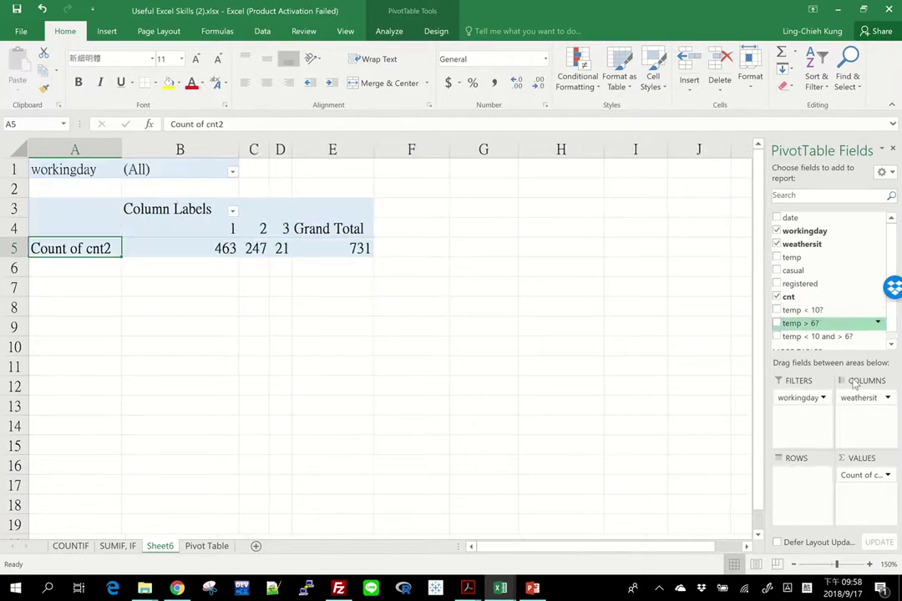
pyautogui.moveTo(866, 399)
pyautogui.mouseDown()
pyautogui.moveTo(805, 490)
pyautogui.moveTo(868, 411)
pyautogui.mouseUp()
pyautogui.moveTo(802, 310); pyautogui.dragTo(805, 493)
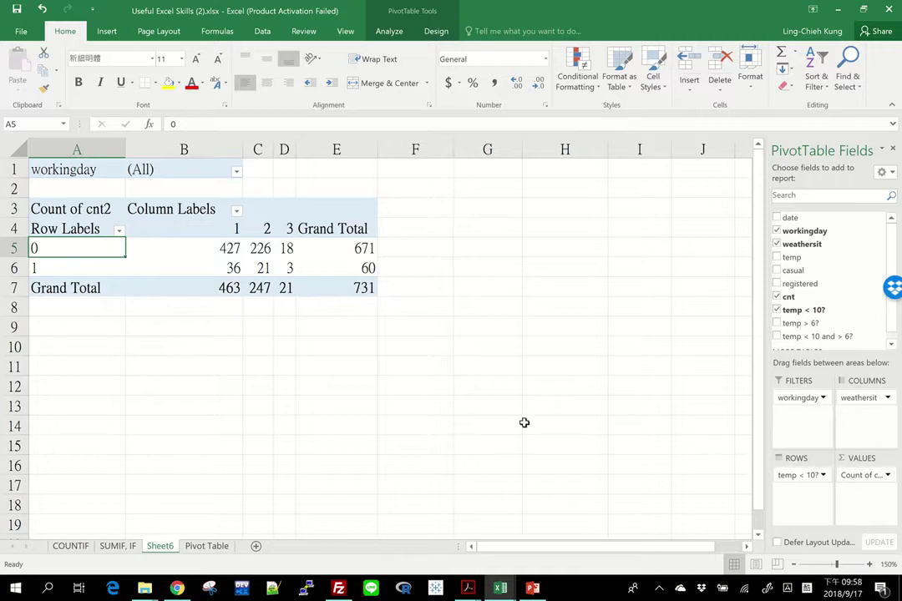
# - Examine the counts in the temp < 10? rows, the weathersit column labels and the workingday filter
pyautogui.click(40, 246)
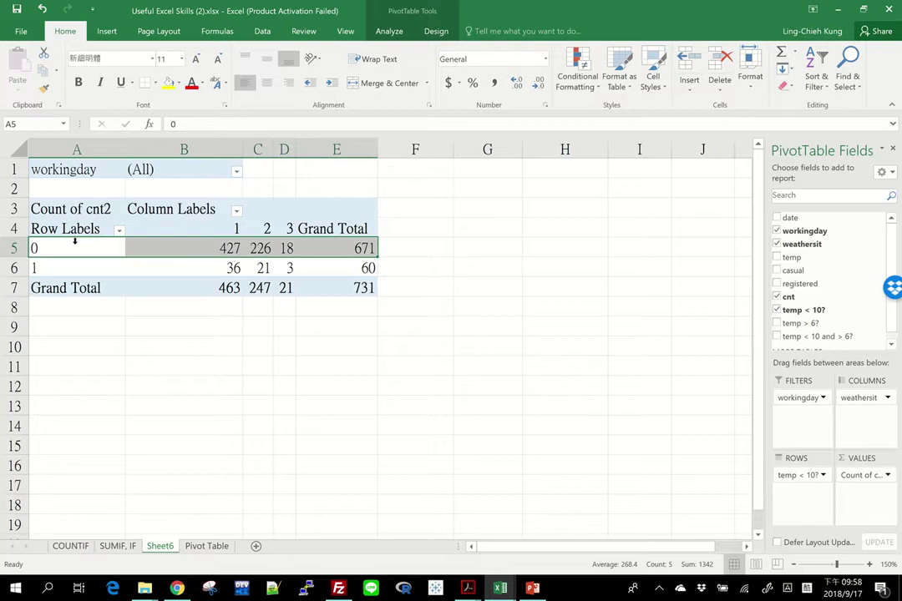
pyautogui.moveTo(86, 270); pyautogui.dragTo(356, 270)
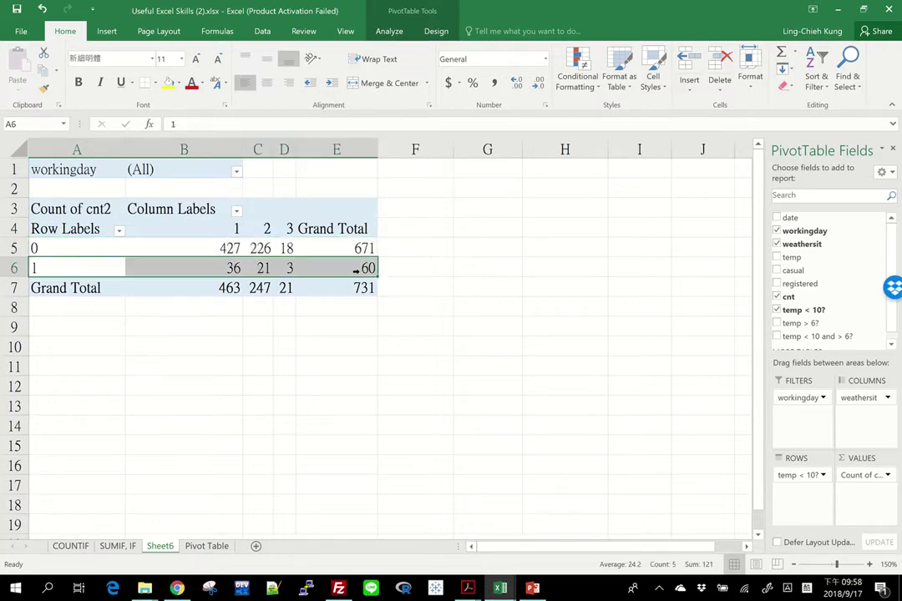
pyautogui.moveTo(87, 248); pyautogui.dragTo(374, 247)
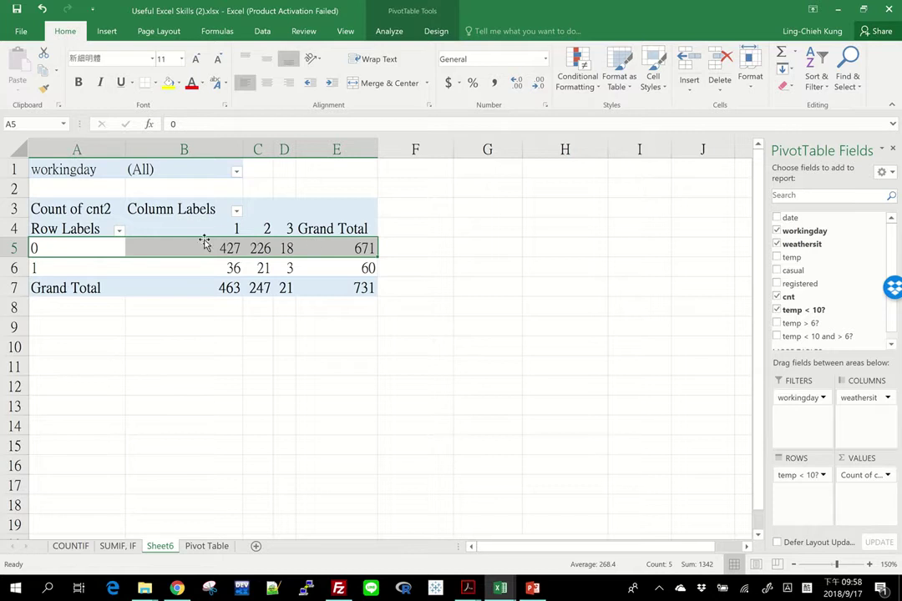
pyautogui.click(226, 237)
pyautogui.click(264, 230)
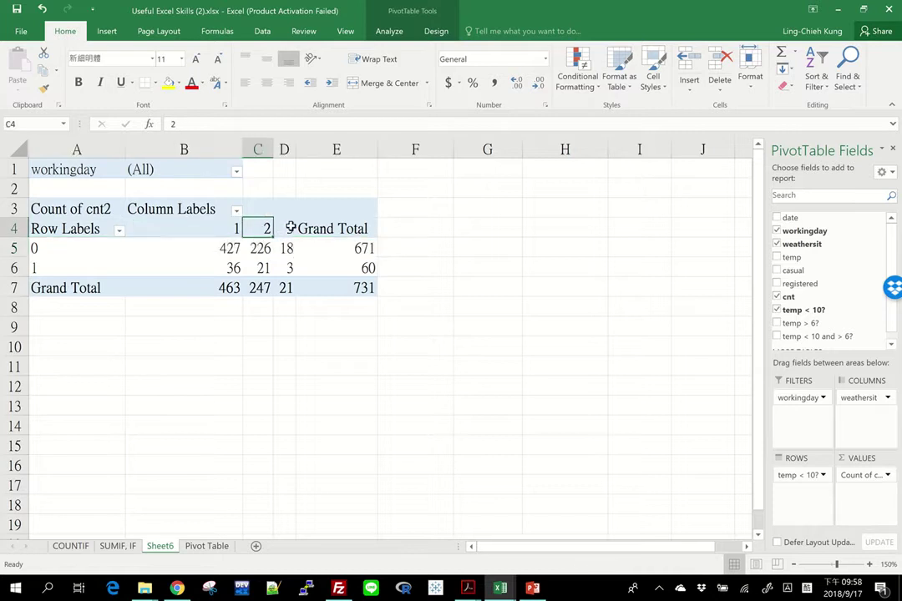
pyautogui.click(287, 231)
pyautogui.click(65, 170)
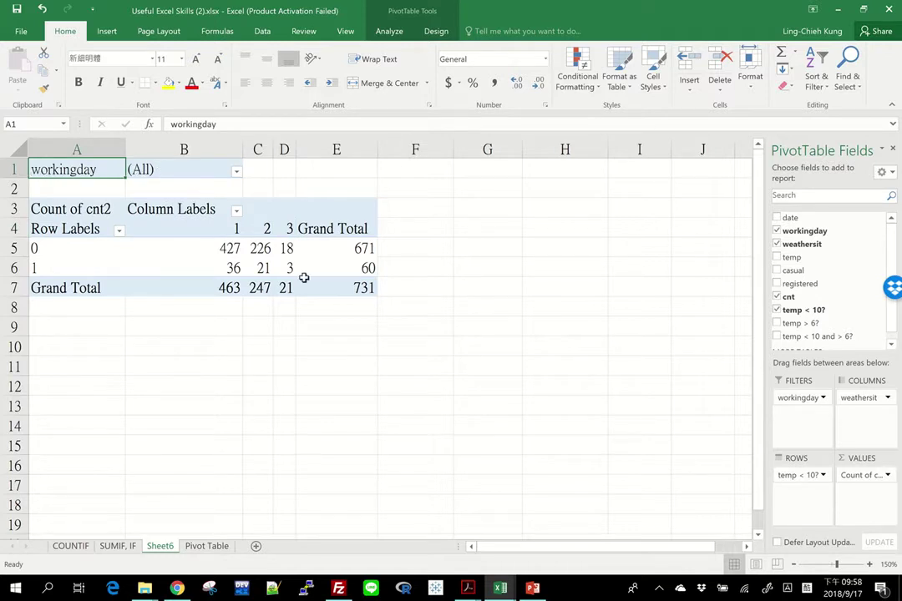
pyautogui.moveTo(364, 288)
# - Filter the PivotTable to workingday 1 and examine the counts by temp < 10? and weathersit
pyautogui.click(237, 172)
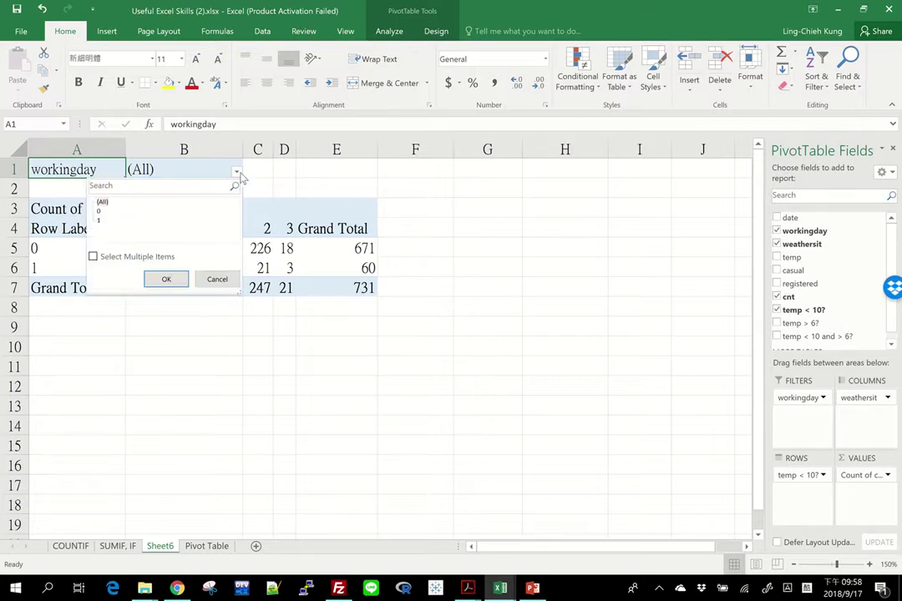
pyautogui.click(98, 220)
pyautogui.click(166, 279)
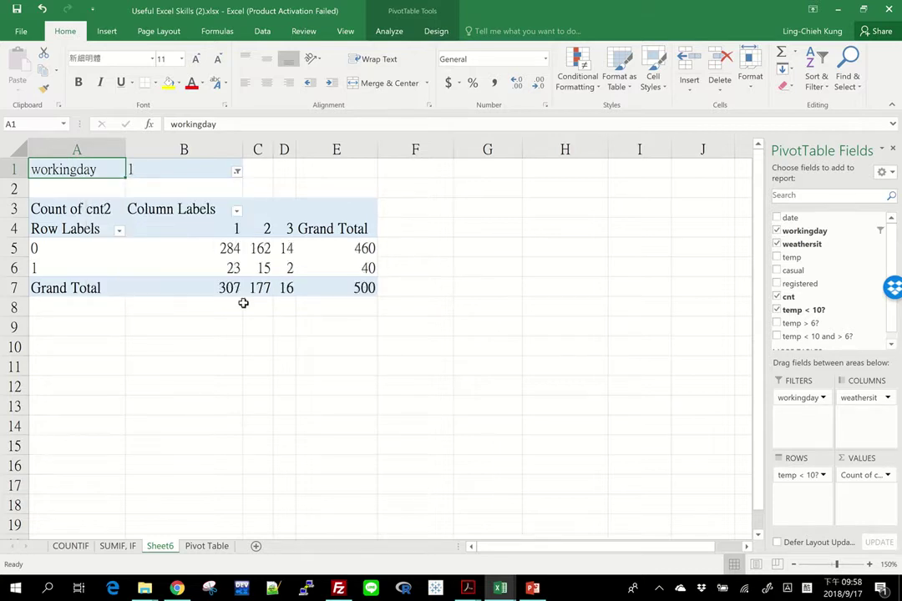
pyautogui.click(348, 284)
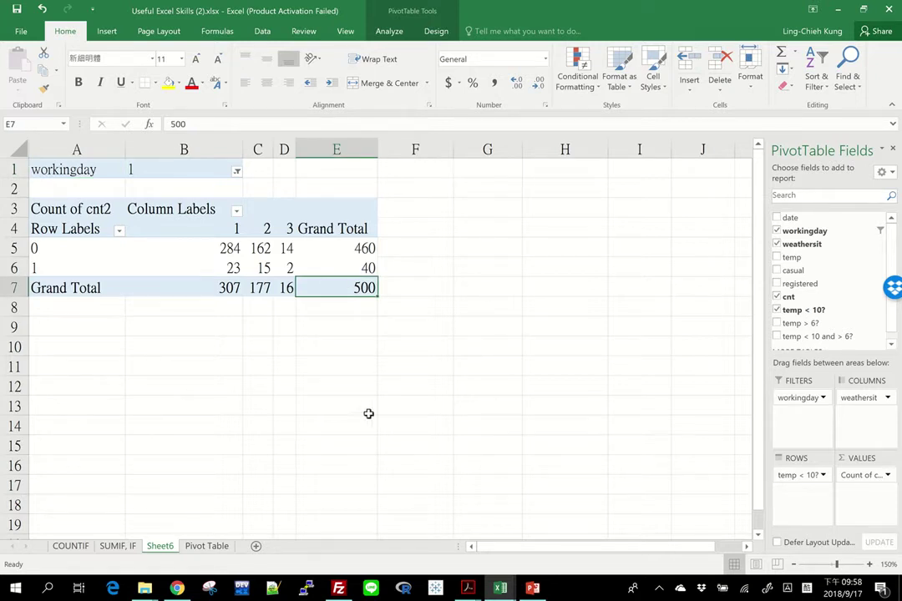
pyautogui.click(205, 250)
pyautogui.click(260, 250)
pyautogui.click(285, 252)
pyautogui.moveTo(206, 273); pyautogui.dragTo(208, 281)
pyautogui.click(258, 272)
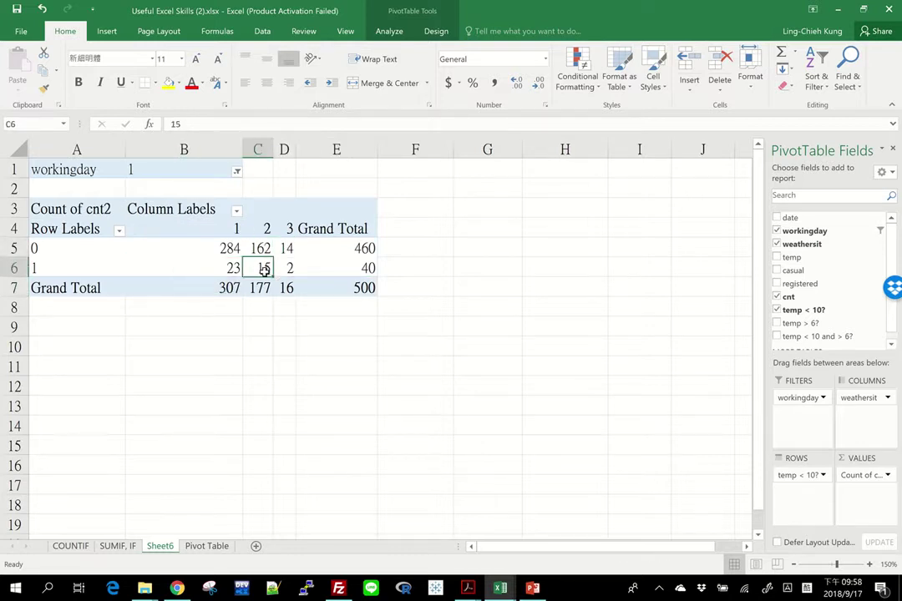
# - Change the cnt value field of the filtered PivotTable to be summarized by Average
pyautogui.click(862, 475)
pyautogui.click(825, 459)
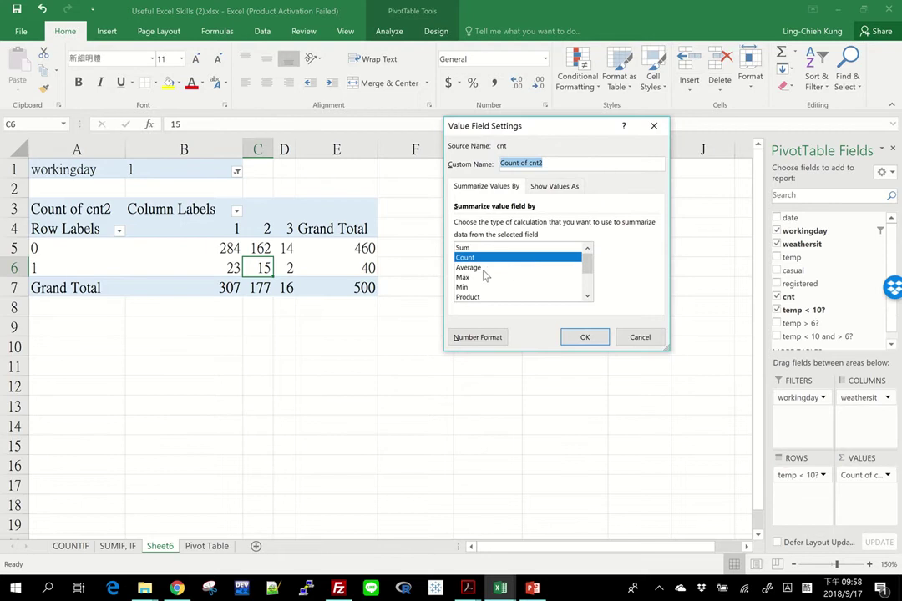
pyautogui.click(472, 267)
pyautogui.click(476, 278)
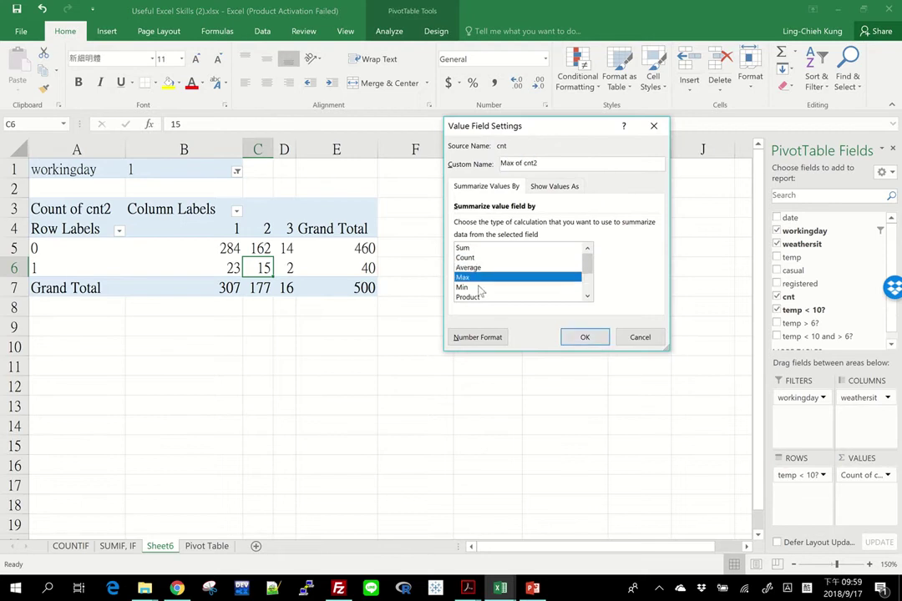
pyautogui.click(480, 287)
pyautogui.click(468, 268)
pyautogui.click(585, 337)
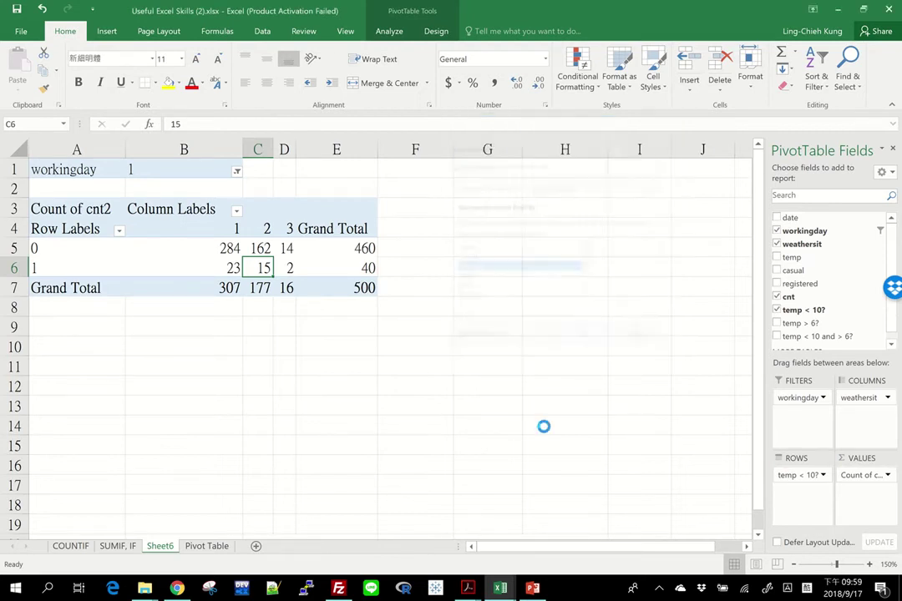